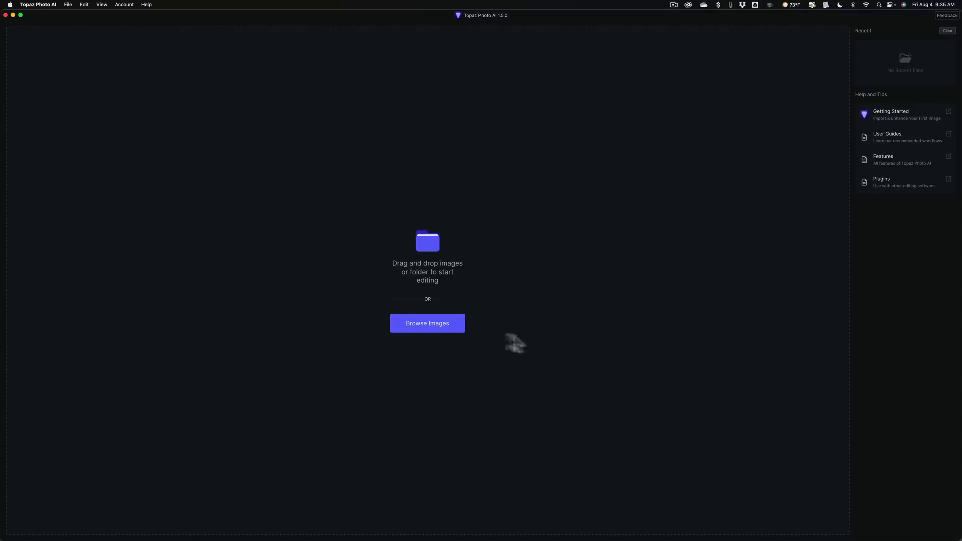
Step: Open the raw photo _DSC1183.nef from the Desktop folder
left_click(442, 325)
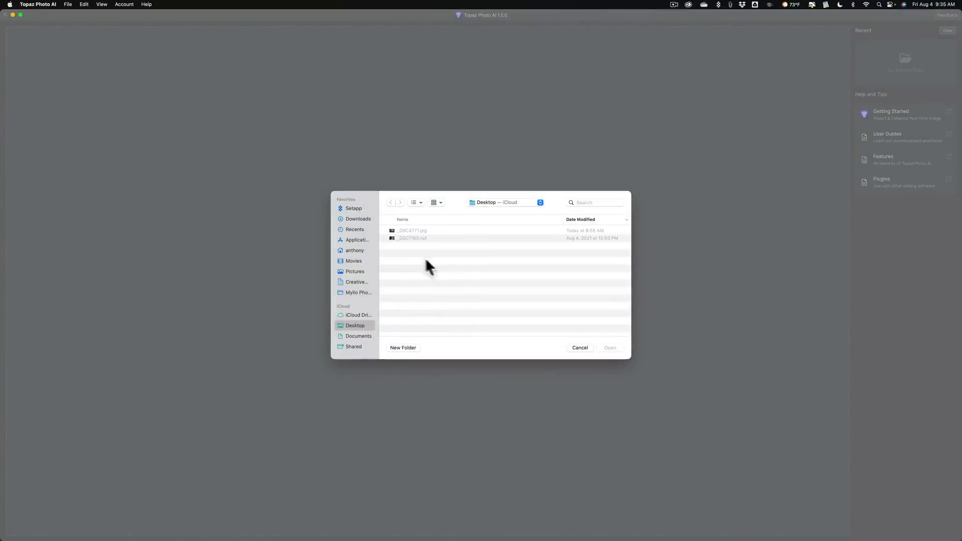
left_click(413, 238)
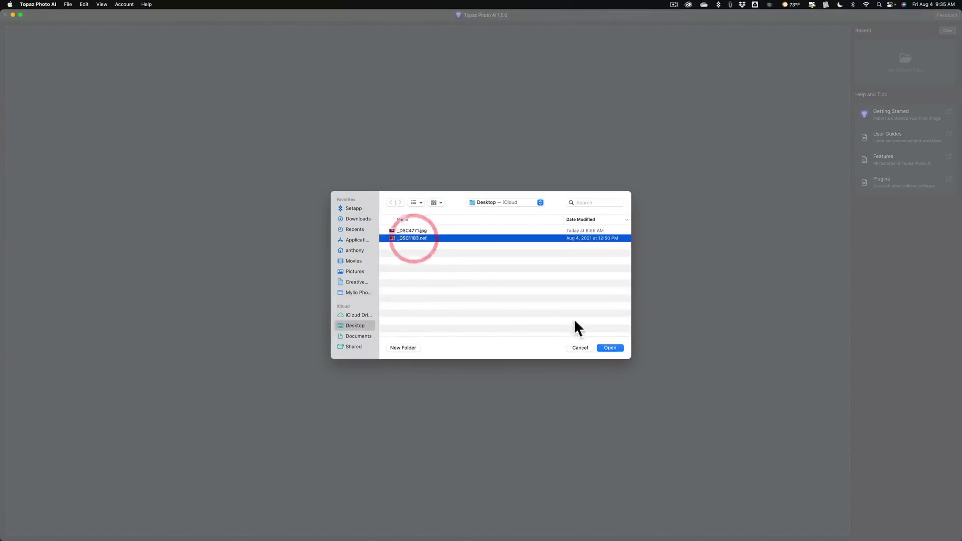
left_click(612, 346)
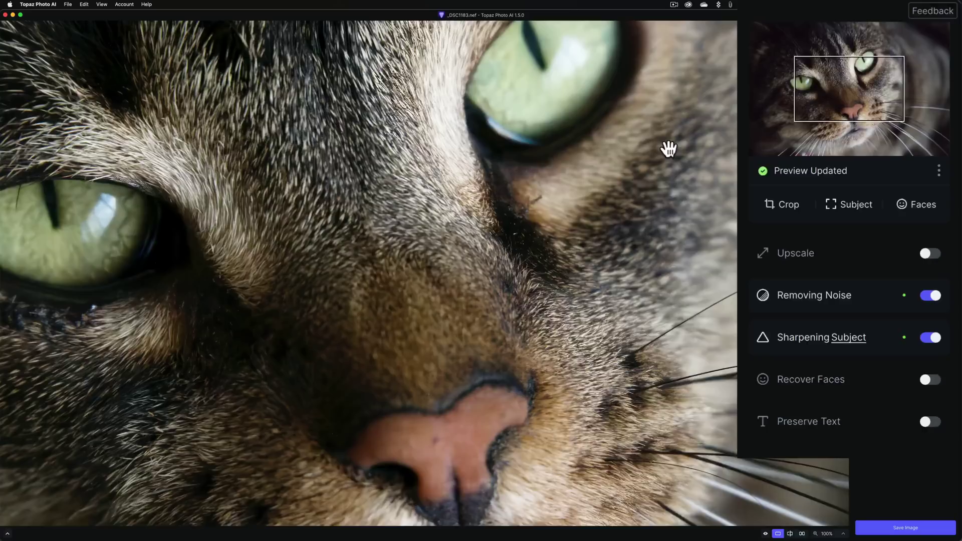
Step: Compare the original and enhanced versions of the cat photo at 100% zoom
left_click(669, 148)
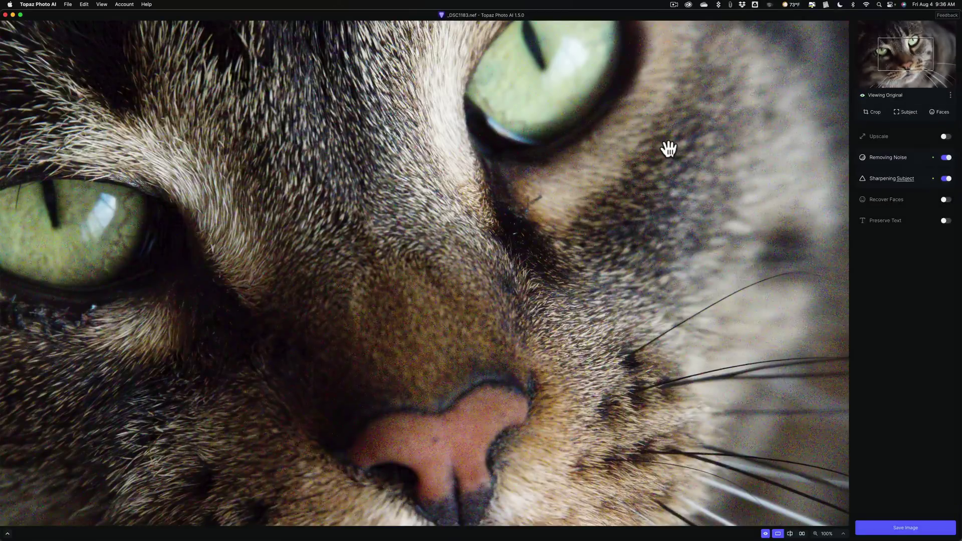
left_click(670, 149)
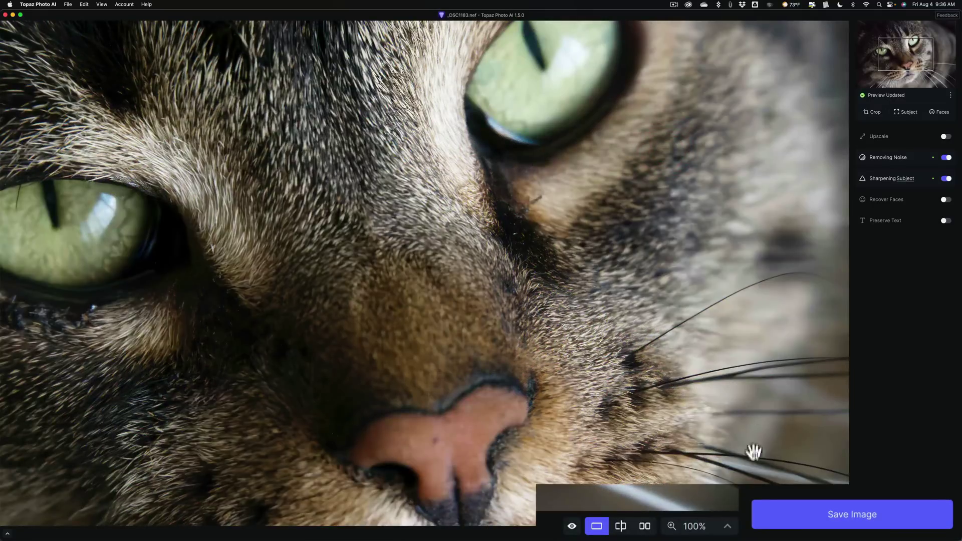
left_click(571, 527)
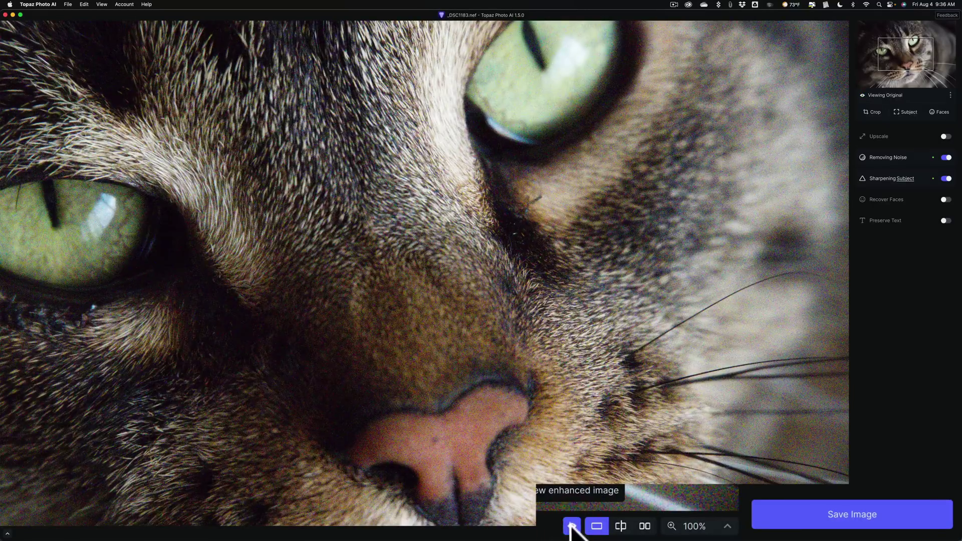
left_click(571, 526)
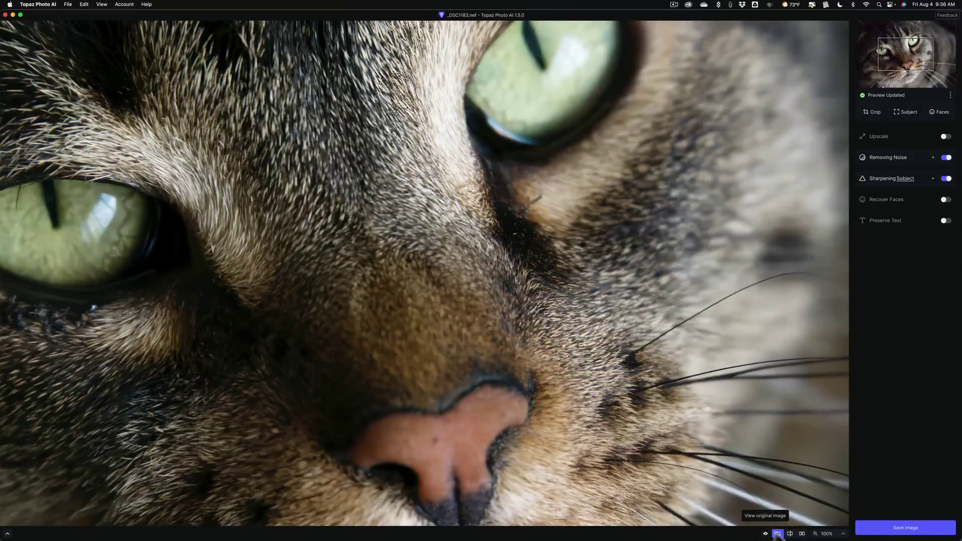
Step: Set the zoom to 50% and compare the original with the enhanced photo across the whole face
left_click(832, 534)
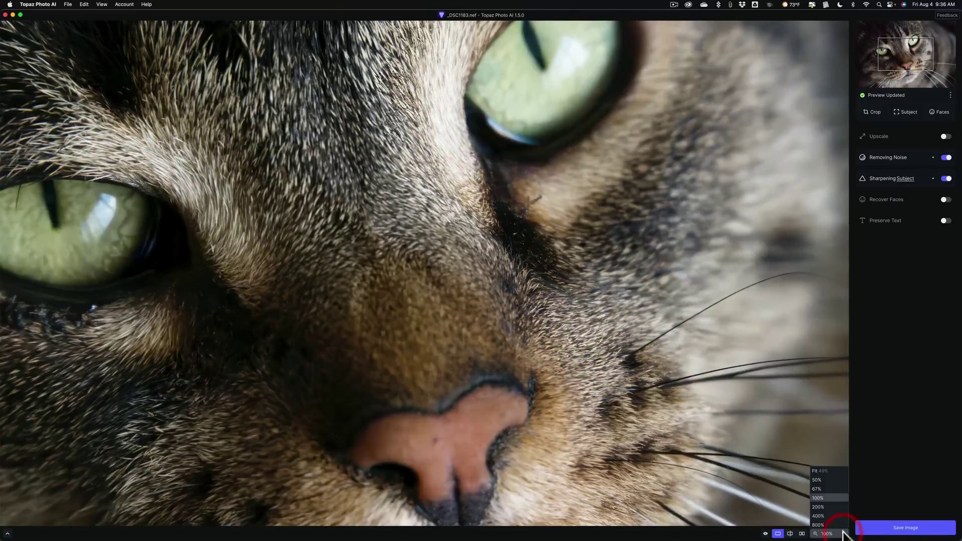
left_click(835, 480)
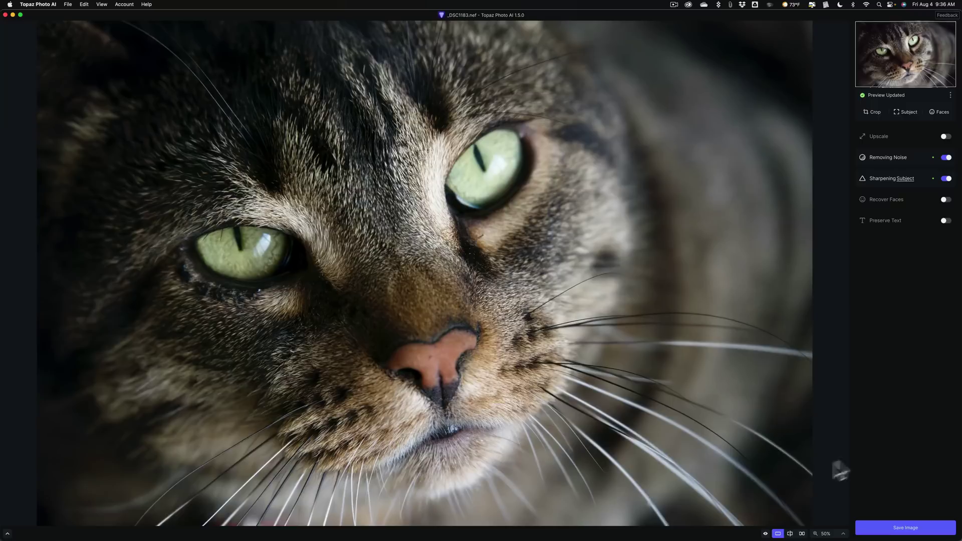
left_click(765, 534)
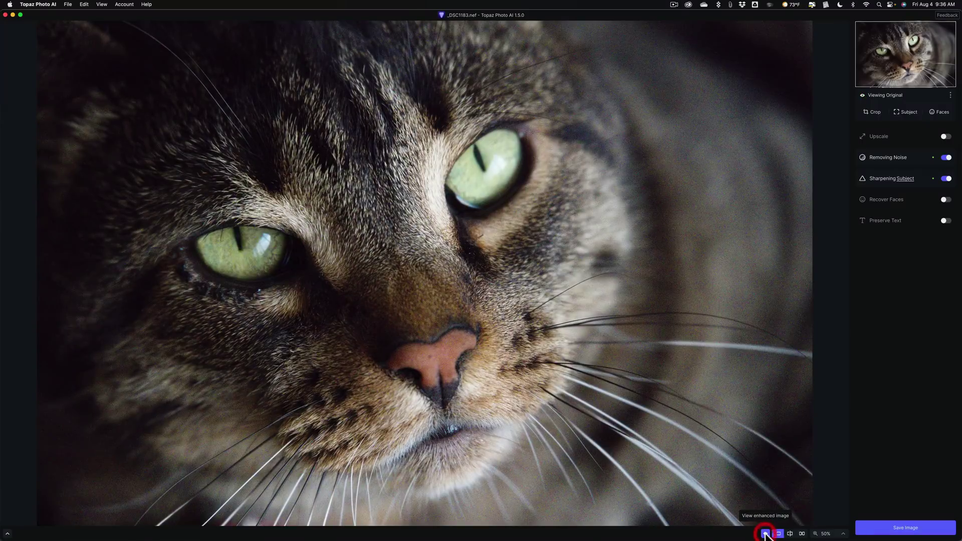
left_click(765, 535)
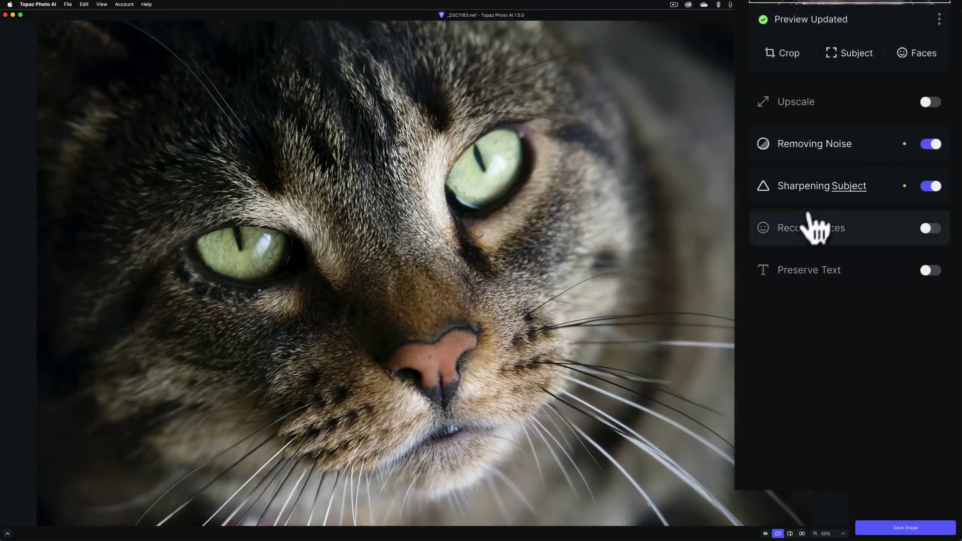
Step: Examine the noise removal settings with the RAW Strong model, including its strength and minor deblur, and collapse them again
left_click(761, 145)
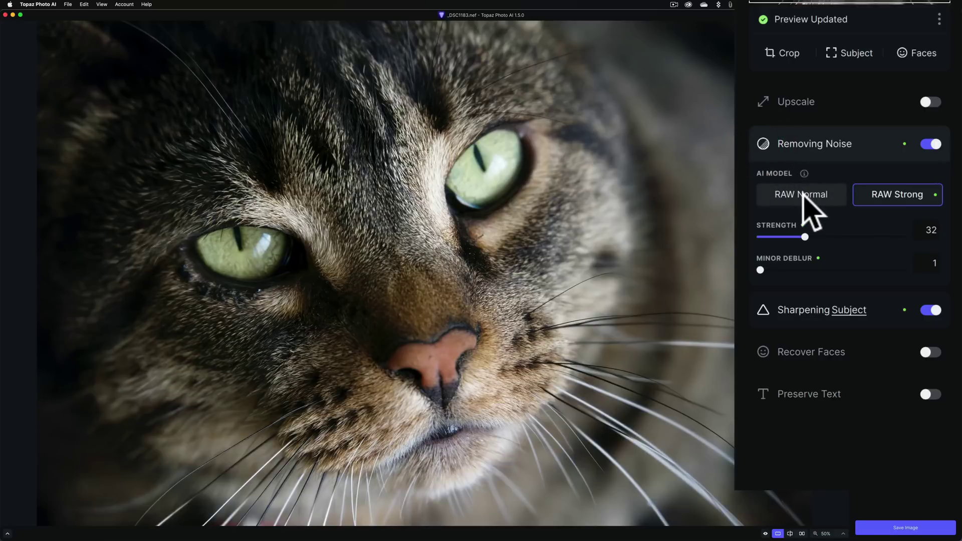
left_click(902, 196)
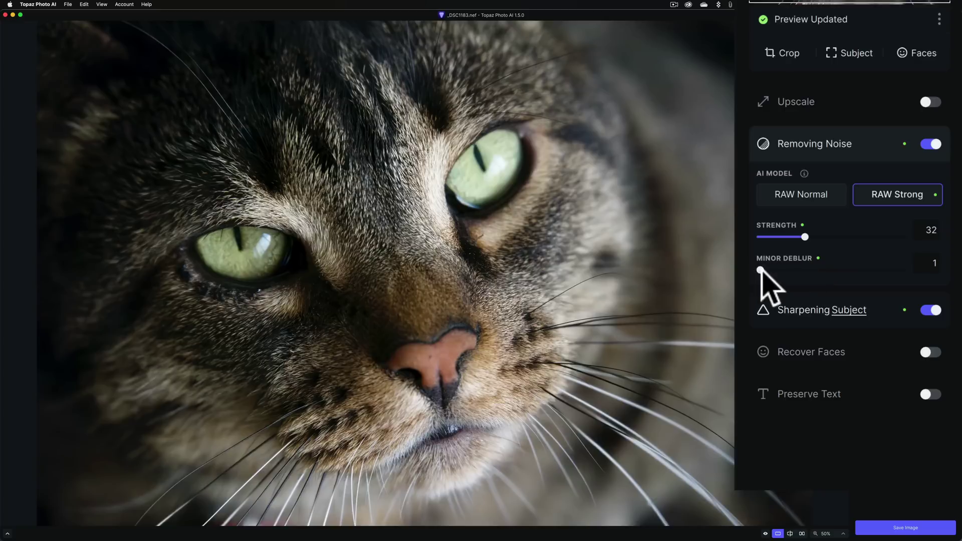
left_click(760, 270)
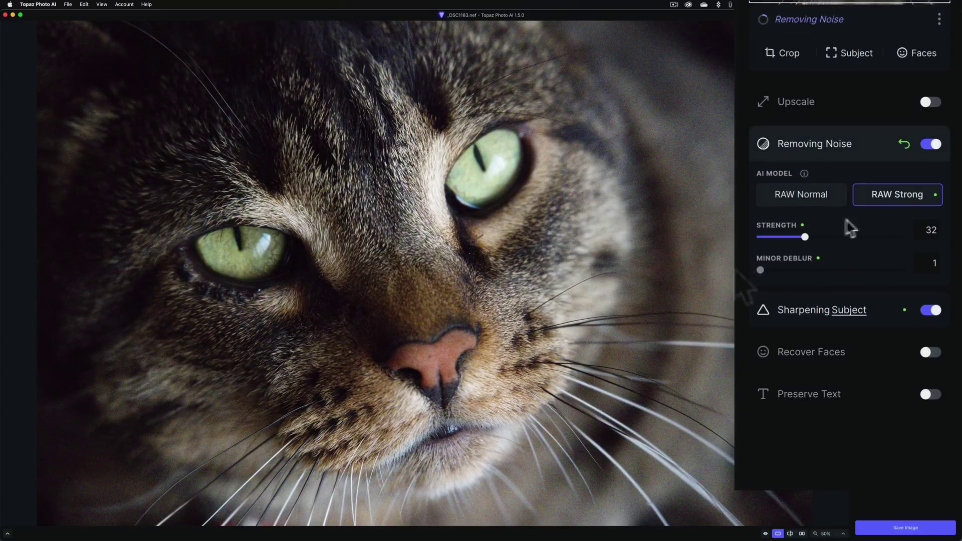
left_click(840, 221)
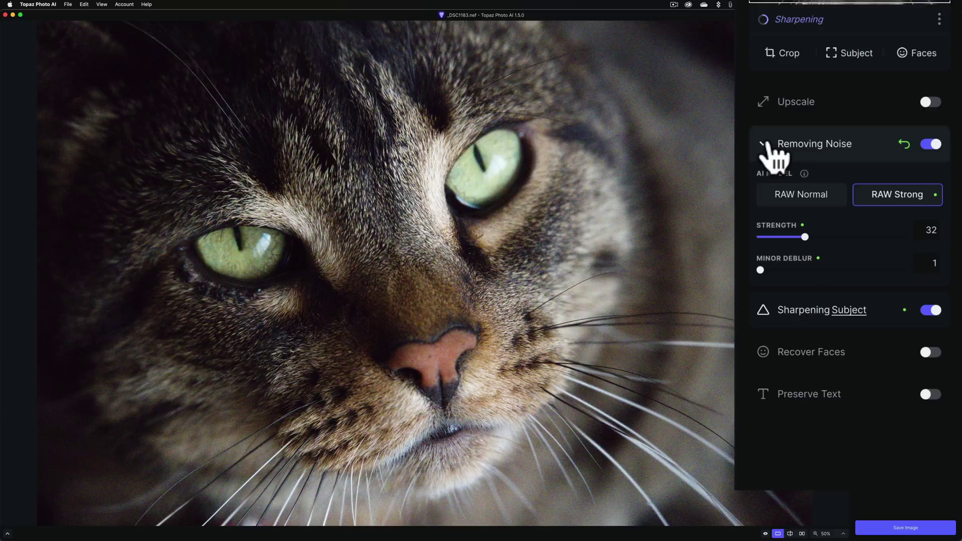
left_click(764, 144)
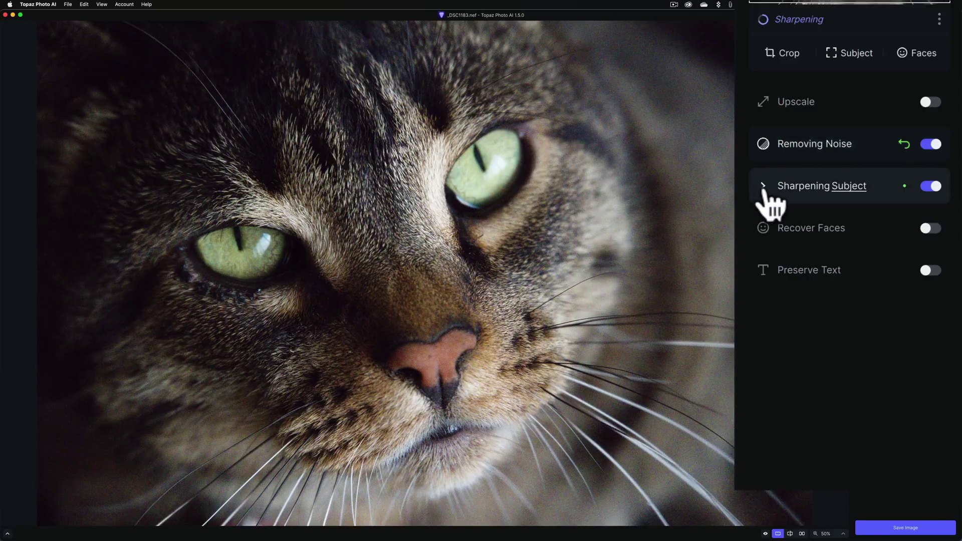
Step: Review the sharpening settings, preview the subject-only mask over the photo, and open the subject selection for editing
left_click(764, 187)
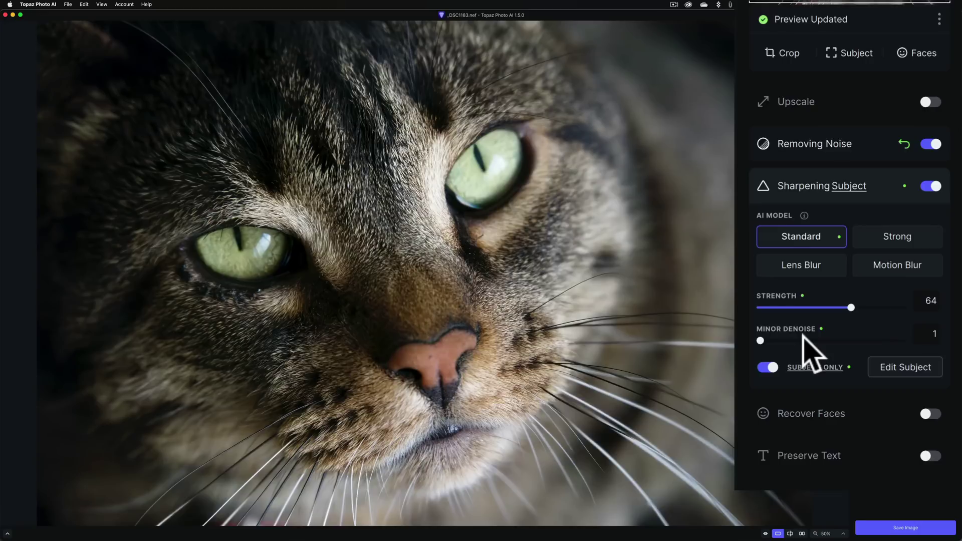
mouse_move(804, 365)
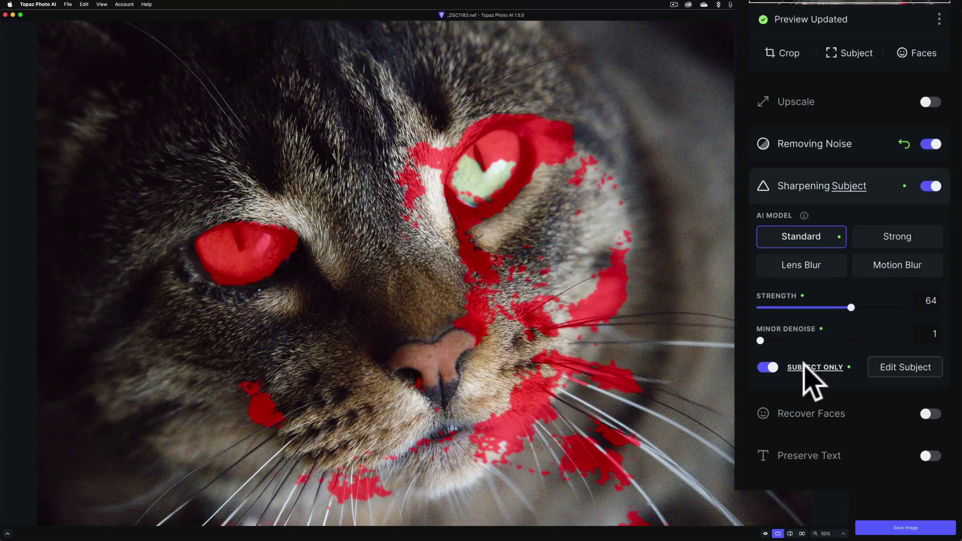
left_click(890, 367)
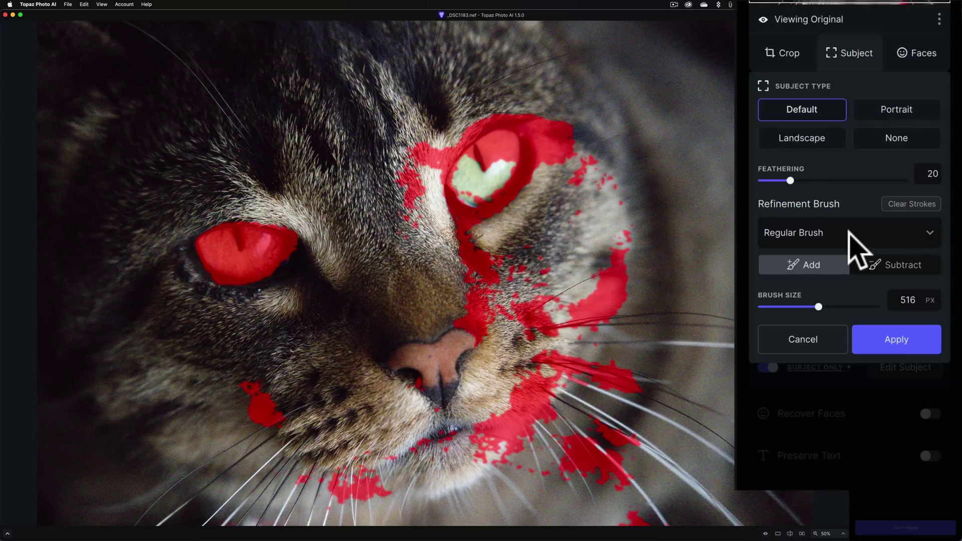
Step: Try the AI Brush for adding to the subject mask and switch back to the Regular Brush
left_click(882, 232)
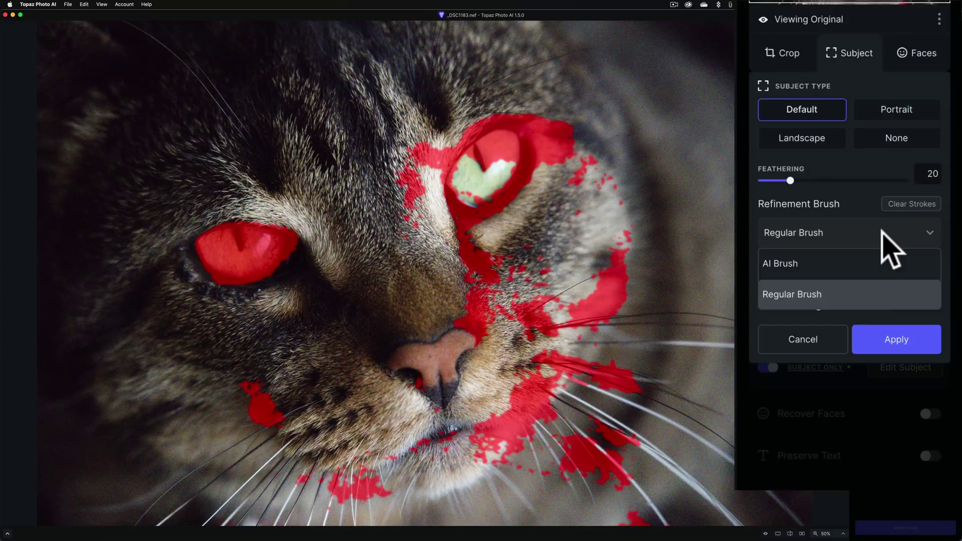
left_click(785, 264)
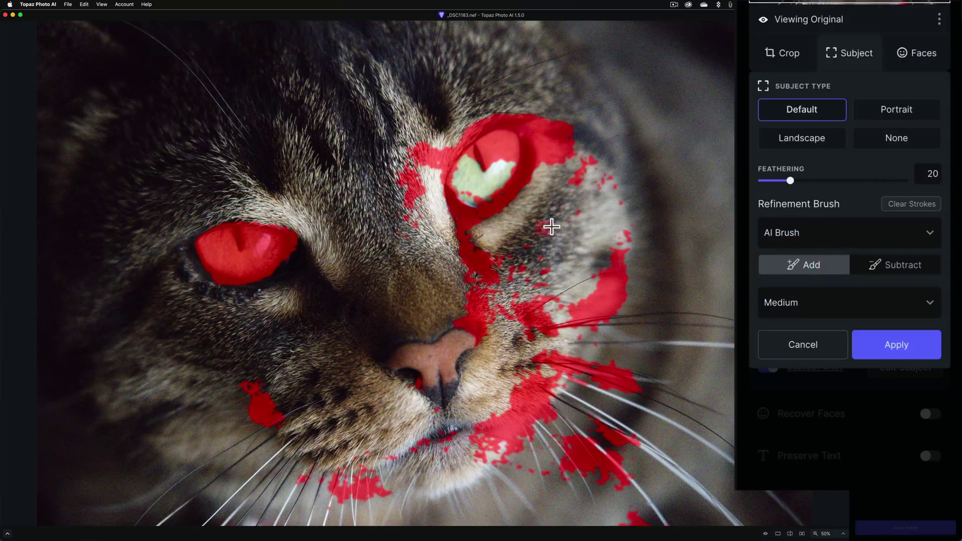
left_click(599, 213)
left_click(599, 212)
left_click(814, 227)
left_click(812, 294)
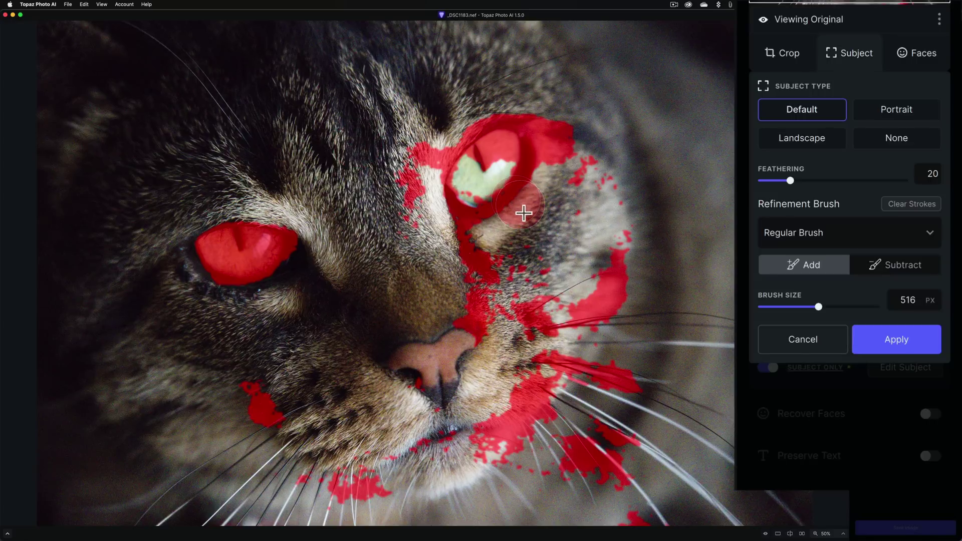
Step: Enlarge the brush to 1000 px and paint the cat's whole face, including forehead, eyes, nose and mouth, into the subject mask
key("bracketright")
key("bracketright")
key("bracketright")
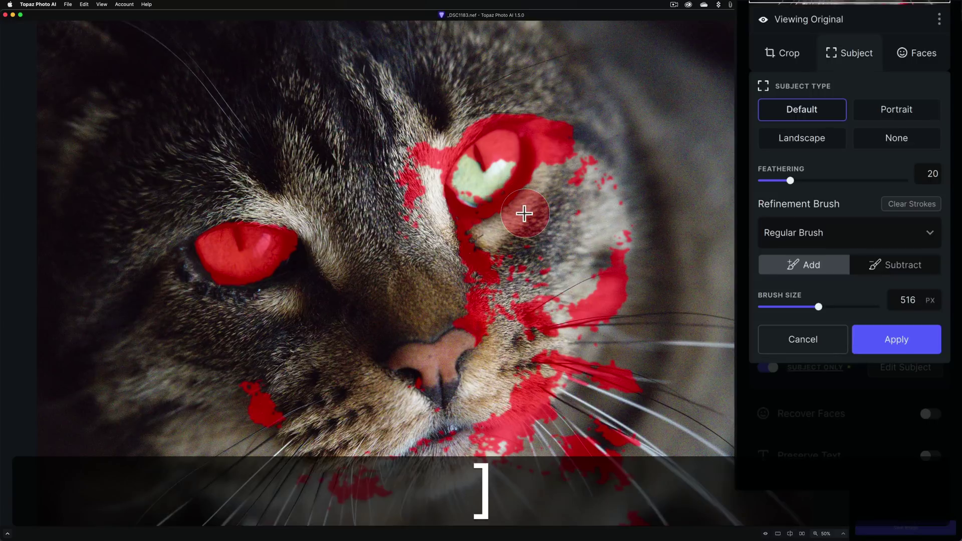
key("bracketright")
key("bracketright")
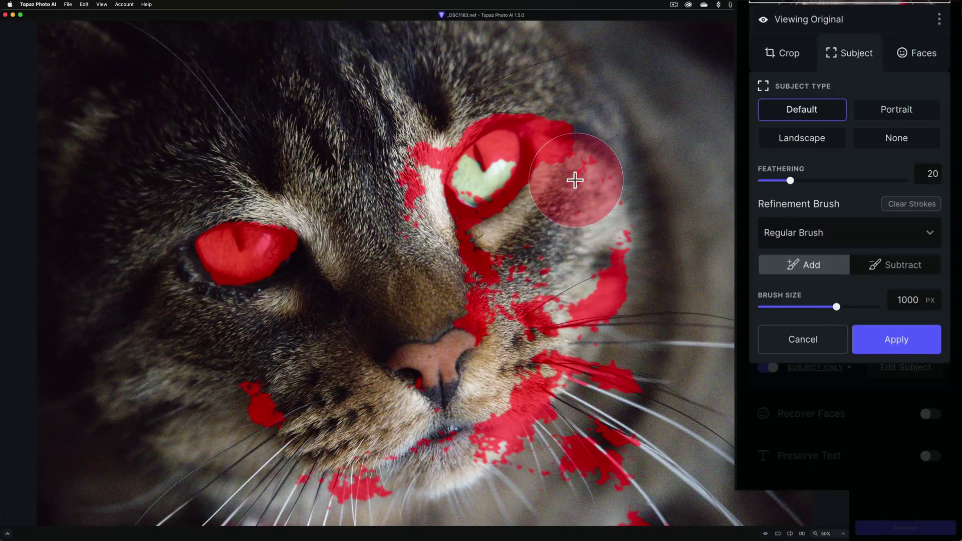
mouse_move(576, 178)
left_mouse_down()
mouse_move(423, 115)
mouse_move(332, 120)
left_mouse_up()
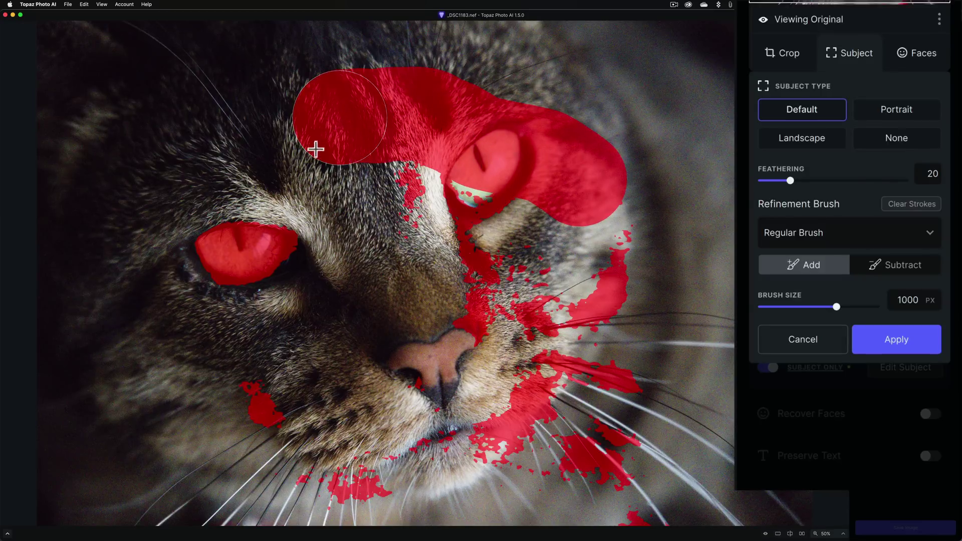
mouse_move(293, 182)
left_mouse_down()
mouse_move(232, 227)
mouse_move(195, 275)
mouse_move(183, 311)
mouse_move(287, 409)
mouse_move(420, 472)
mouse_move(489, 421)
mouse_move(533, 358)
mouse_move(580, 271)
mouse_move(582, 208)
mouse_move(395, 186)
left_mouse_up()
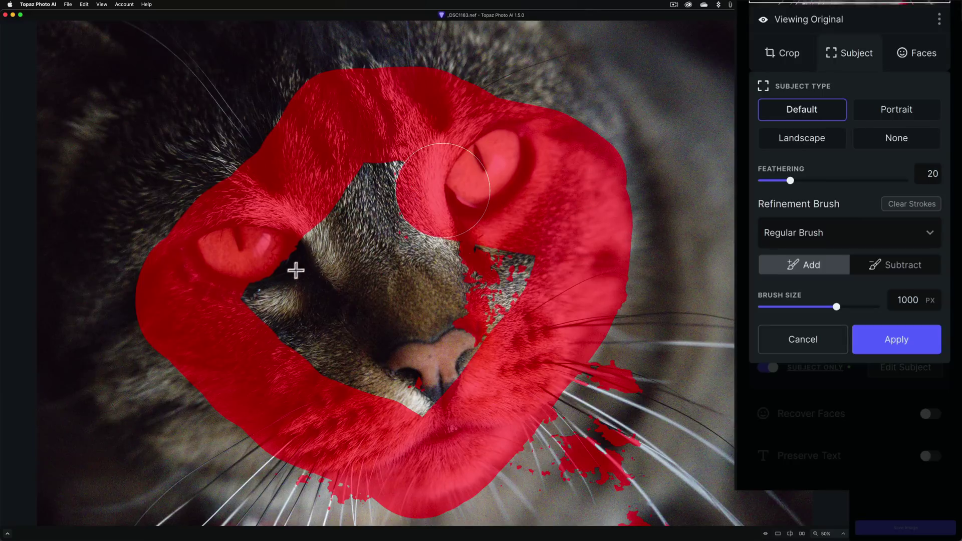
mouse_move(266, 301)
left_mouse_down()
mouse_move(262, 311)
mouse_move(382, 385)
mouse_move(446, 392)
left_mouse_up()
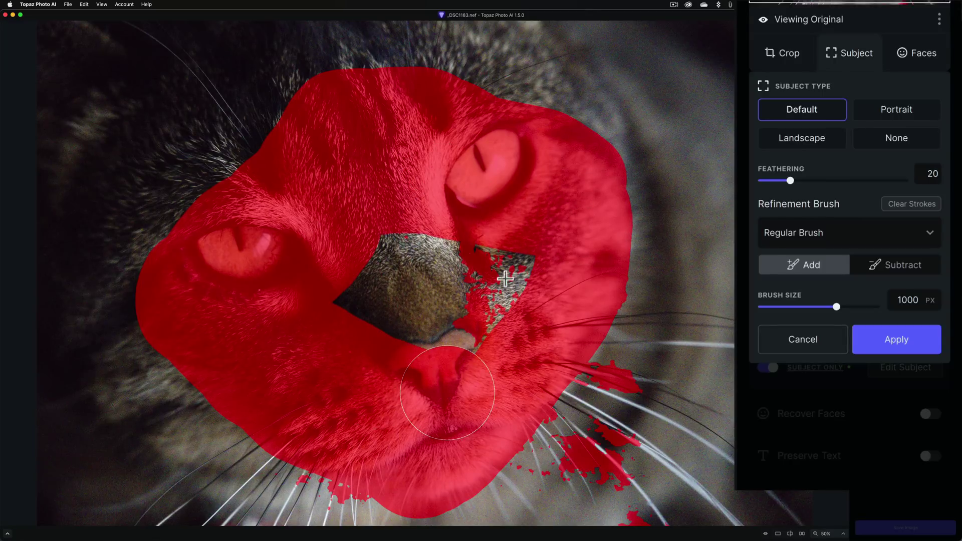
mouse_move(520, 249)
left_mouse_down()
mouse_move(386, 245)
mouse_move(392, 268)
mouse_move(426, 316)
left_mouse_up()
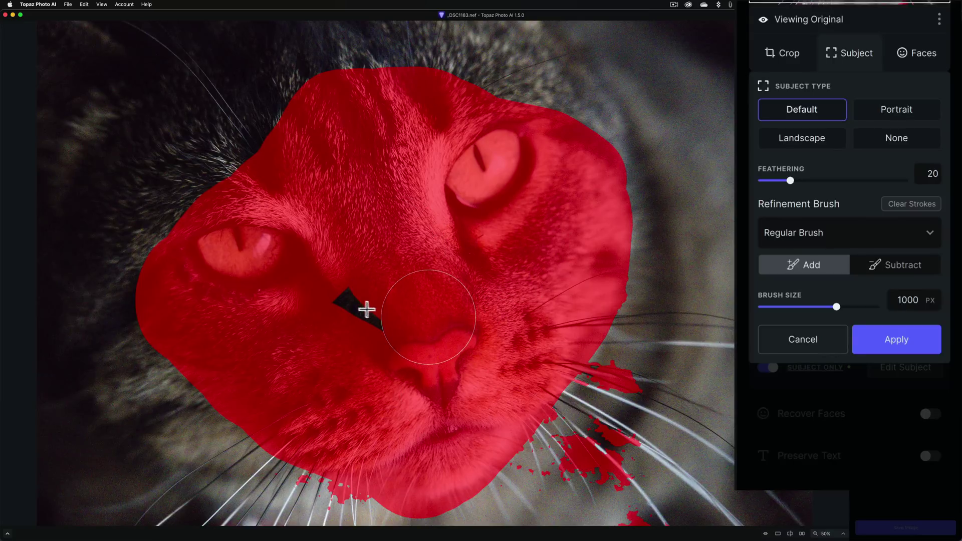
left_click(341, 303)
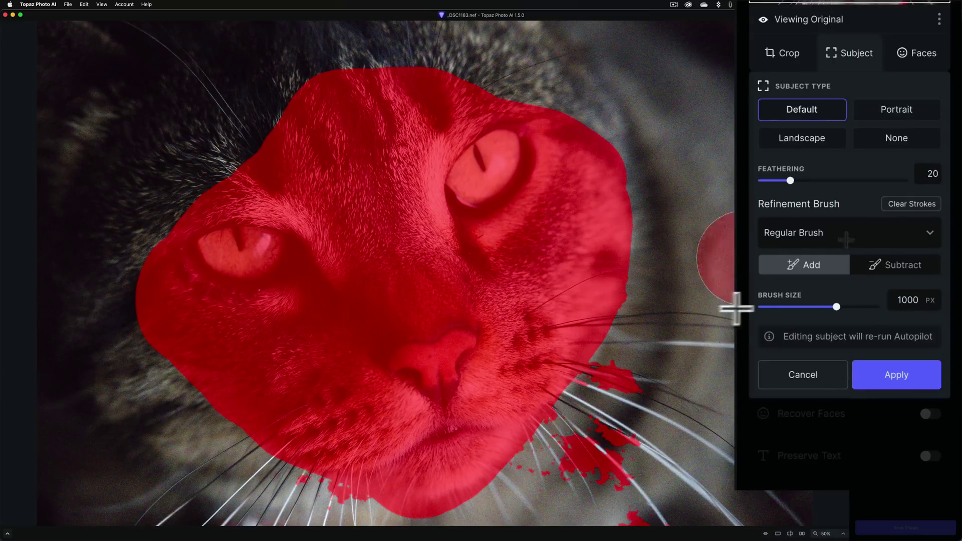
Step: Subtract the stray mask patches over the whiskers beside the chin and apply the refined subject selection
left_click(902, 265)
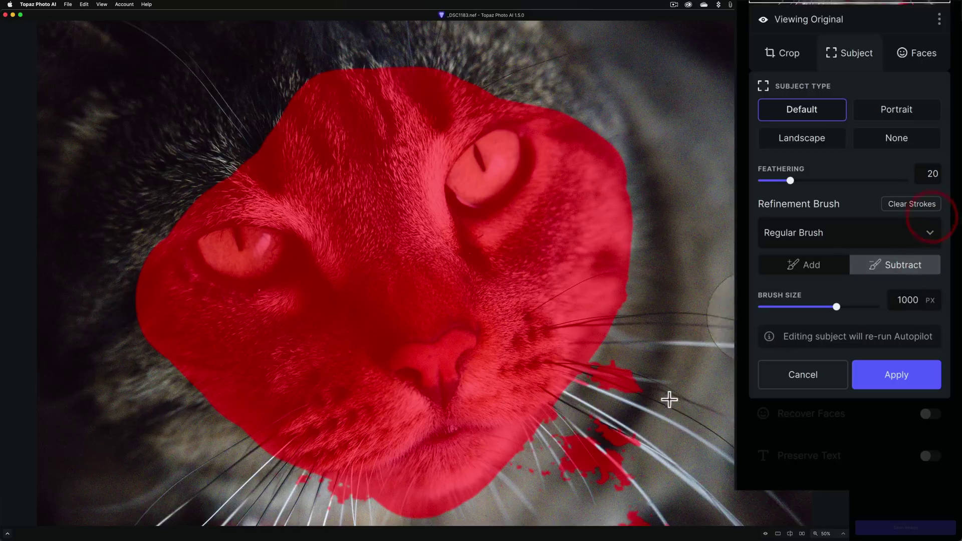
left_click(626, 393)
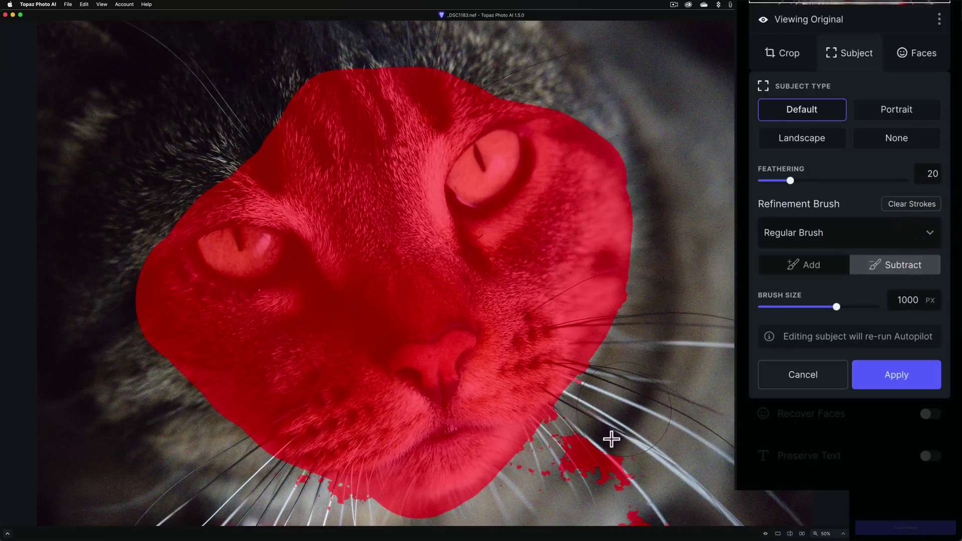
mouse_move(612, 438)
left_mouse_down()
mouse_move(558, 480)
mouse_move(655, 529)
left_mouse_up()
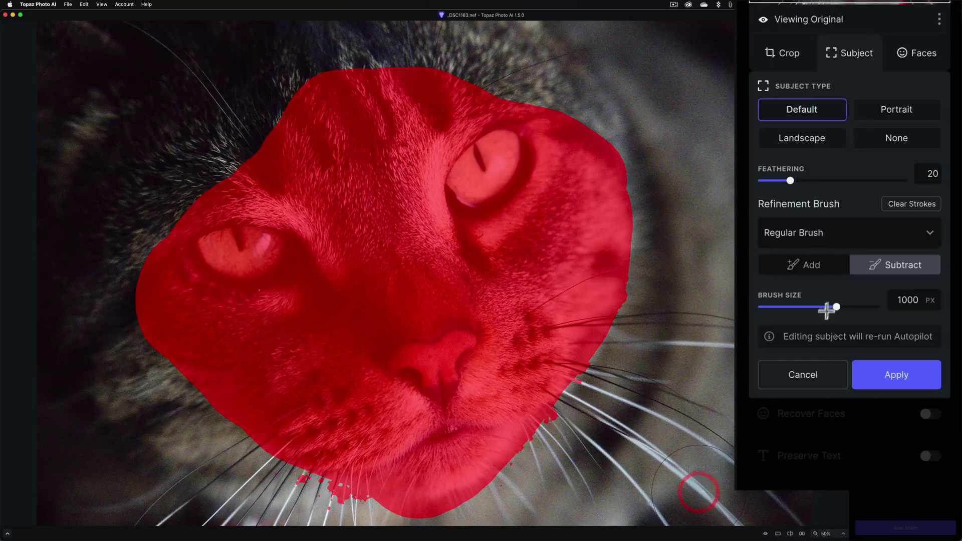
left_click(897, 386)
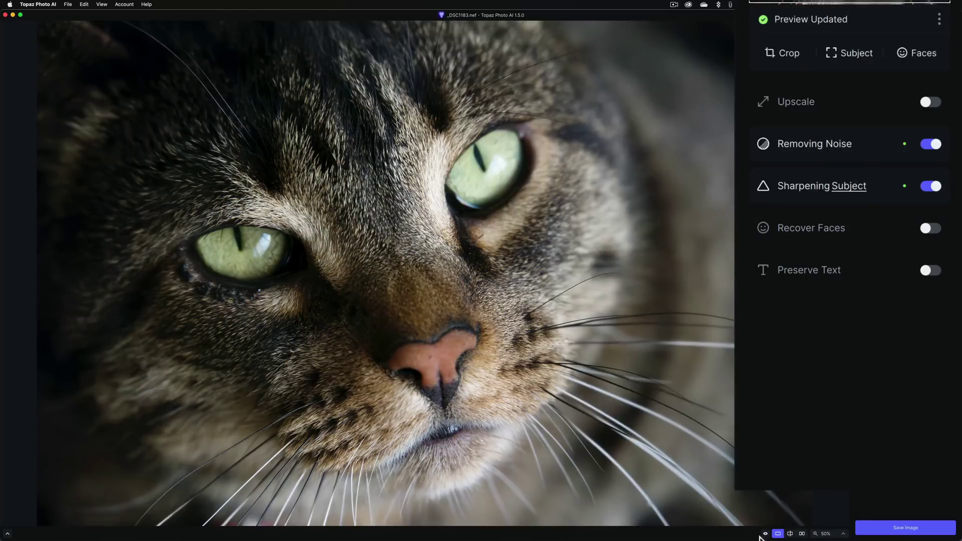
Step: Compare the original photo with the newly enhanced result several times, ending on the enhanced view
left_click(765, 534)
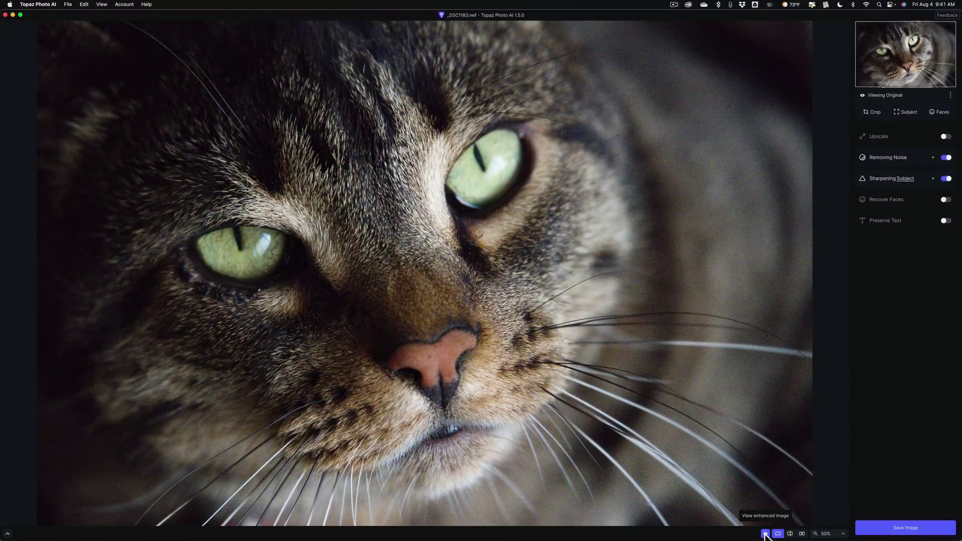
left_click(766, 534)
left_click(765, 534)
left_click(765, 534)
left_click(765, 534)
left_click(765, 535)
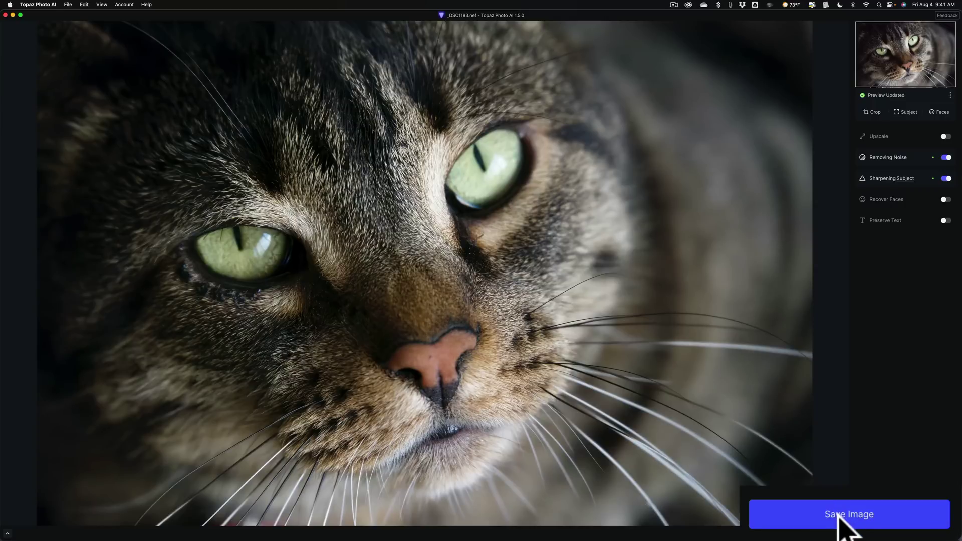
Step: Export the enhanced cat photo in DNG format to its original folder and close the export window once processing finishes
left_click(839, 515)
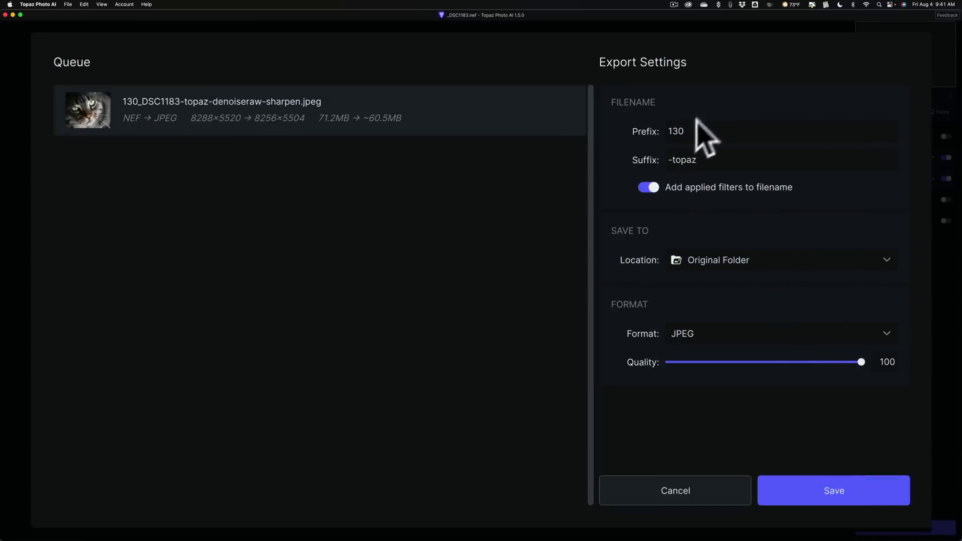
left_click(740, 330)
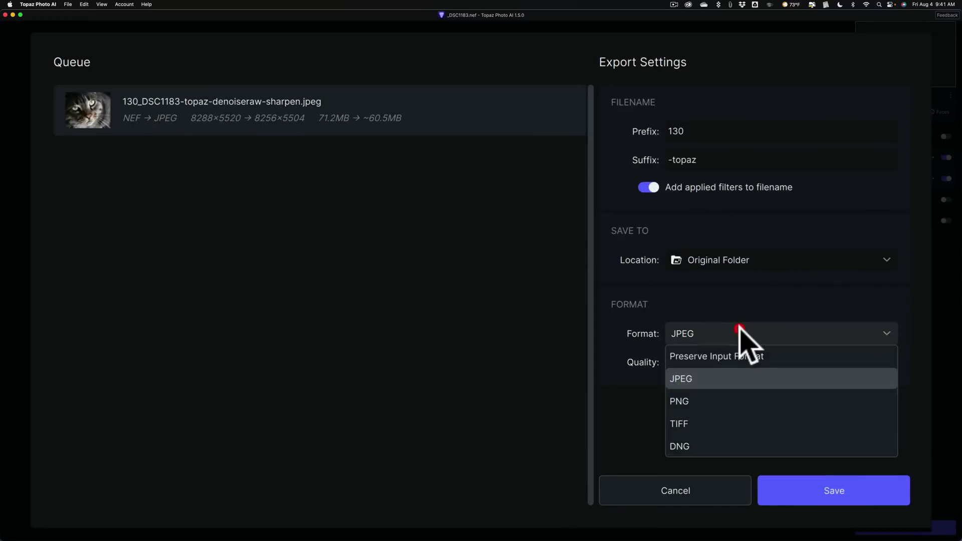
left_click(726, 441)
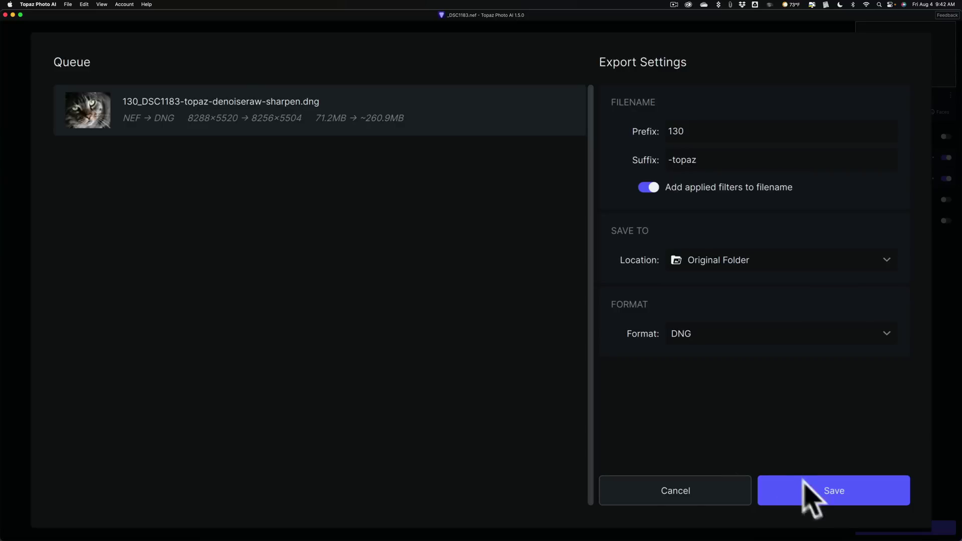
left_click(829, 498)
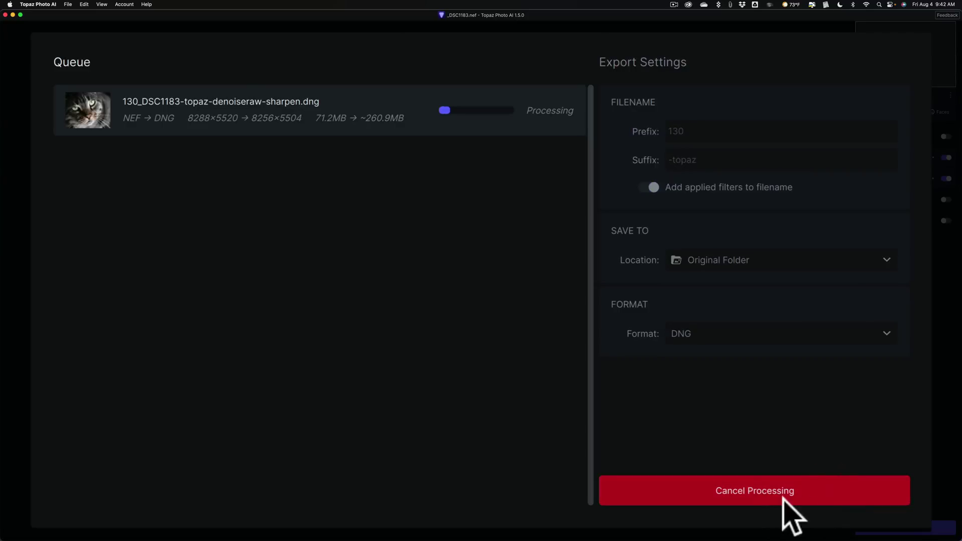
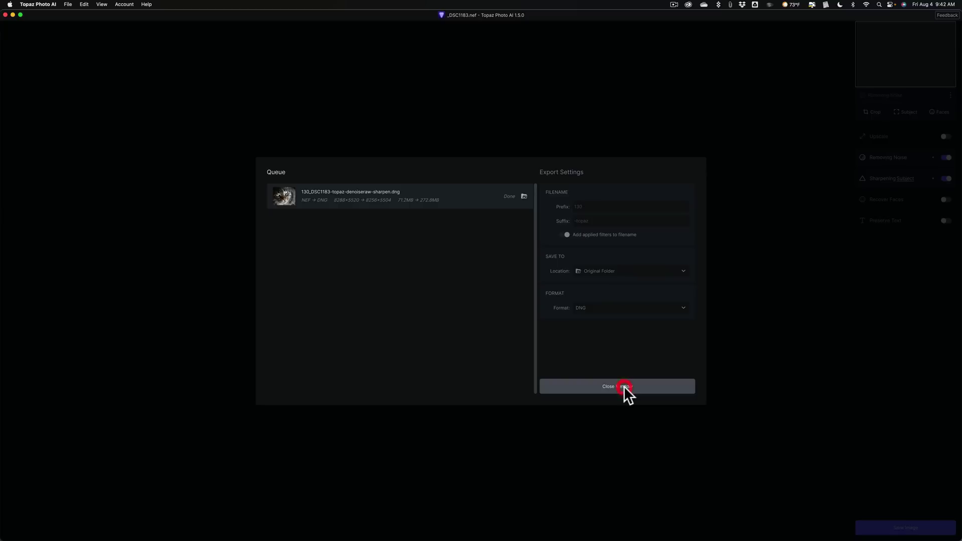
left_click(624, 387)
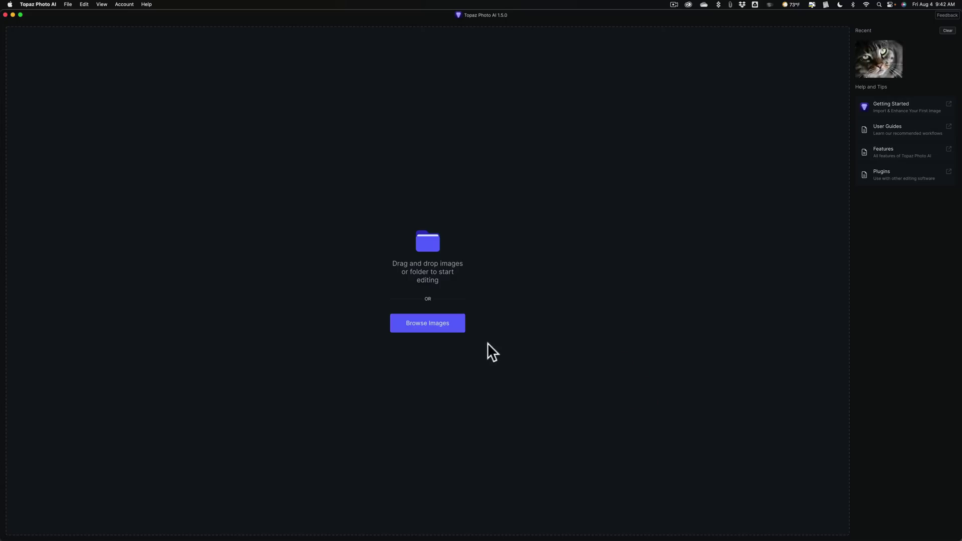
Step: Open the eagle photo _DSC4771.jpg from the Desktop for enhancement
left_click(435, 323)
left_click(420, 238)
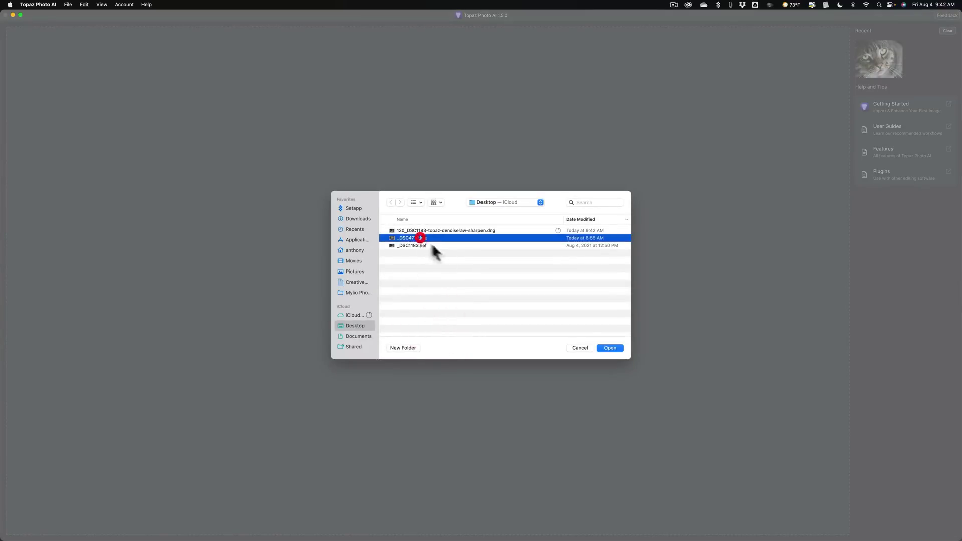
left_click(610, 347)
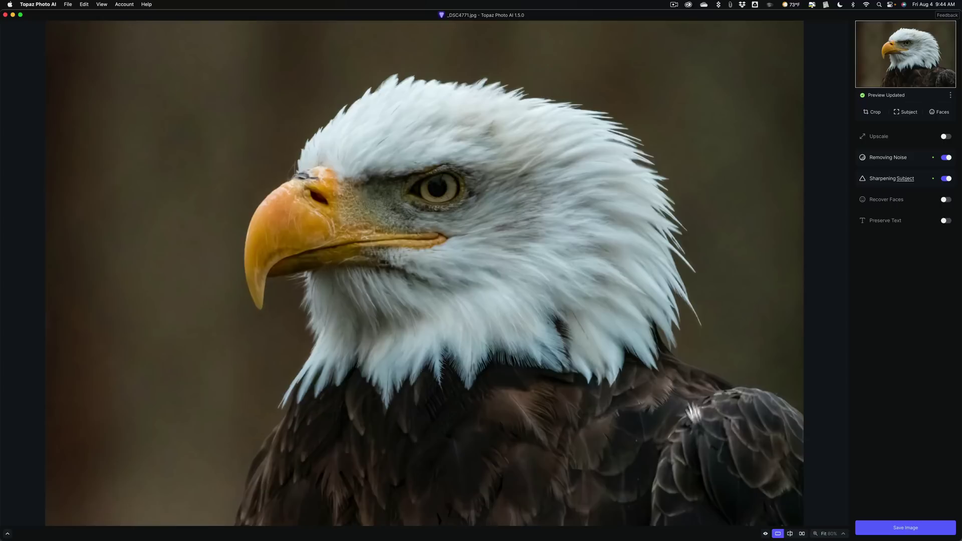
Step: Compare the original eagle photo with the automatically enhanced version twice, ending on the enhanced view
left_click(765, 534)
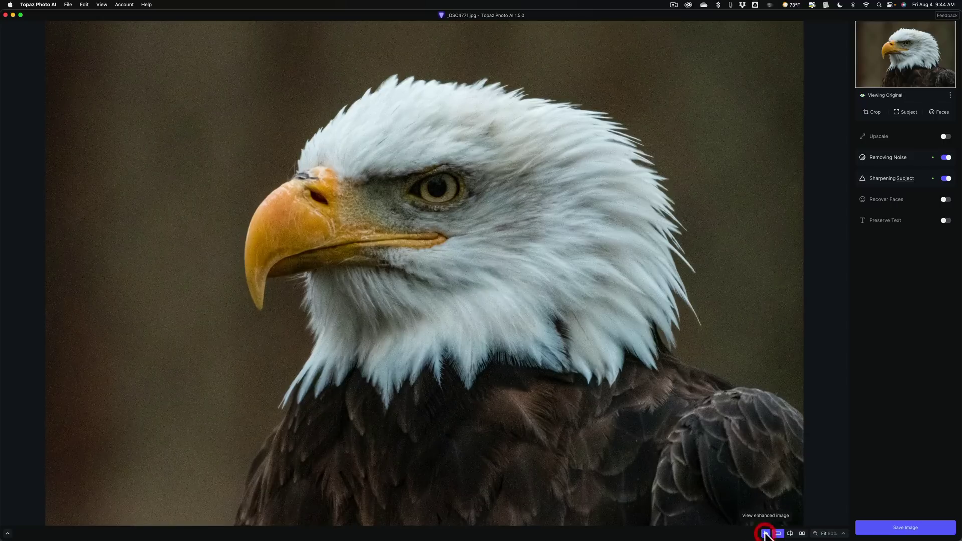
left_click(766, 535)
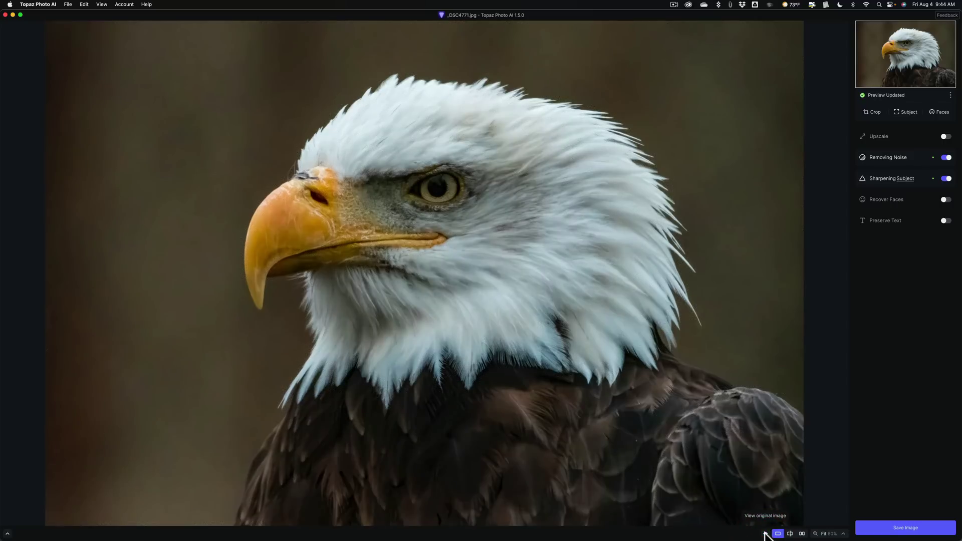
left_click(766, 534)
left_click(765, 534)
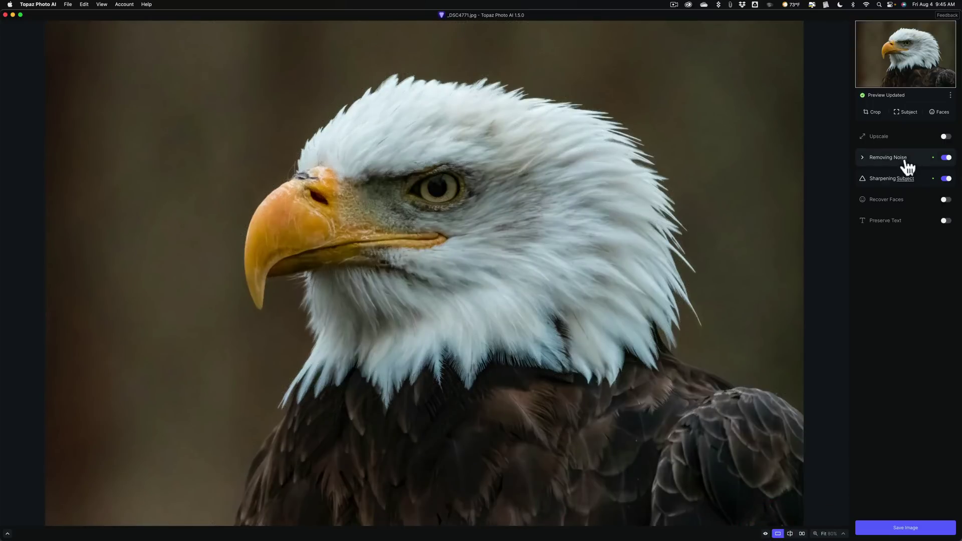
Step: Try Recover Original Detail at 100 in the noise removal settings and return it to 0
left_click(863, 158)
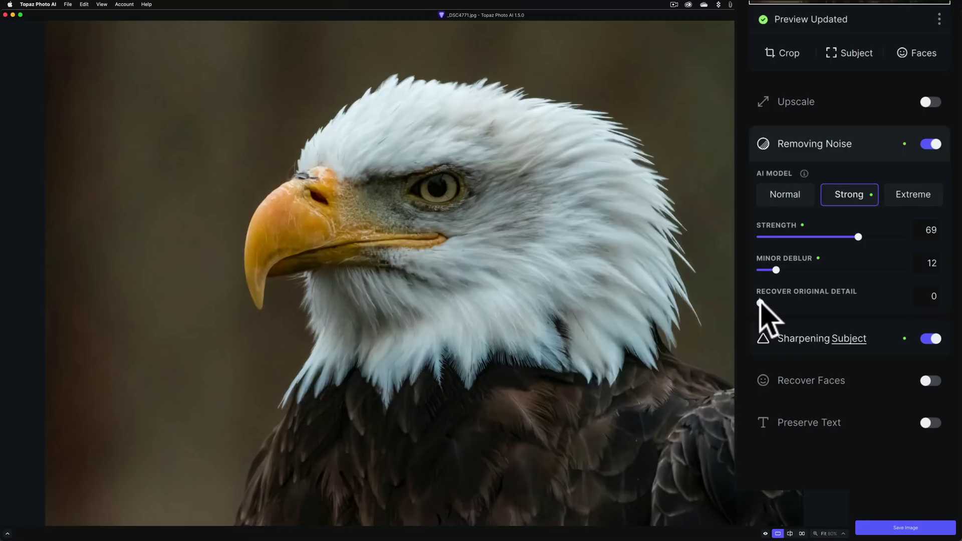
left_click_drag(761, 303, 937, 307)
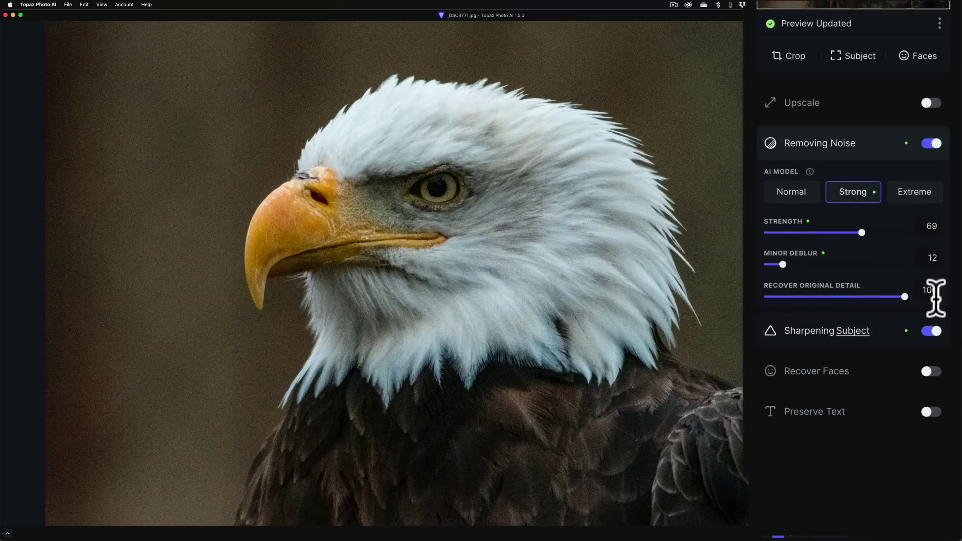
left_click_drag(905, 295, 726, 232)
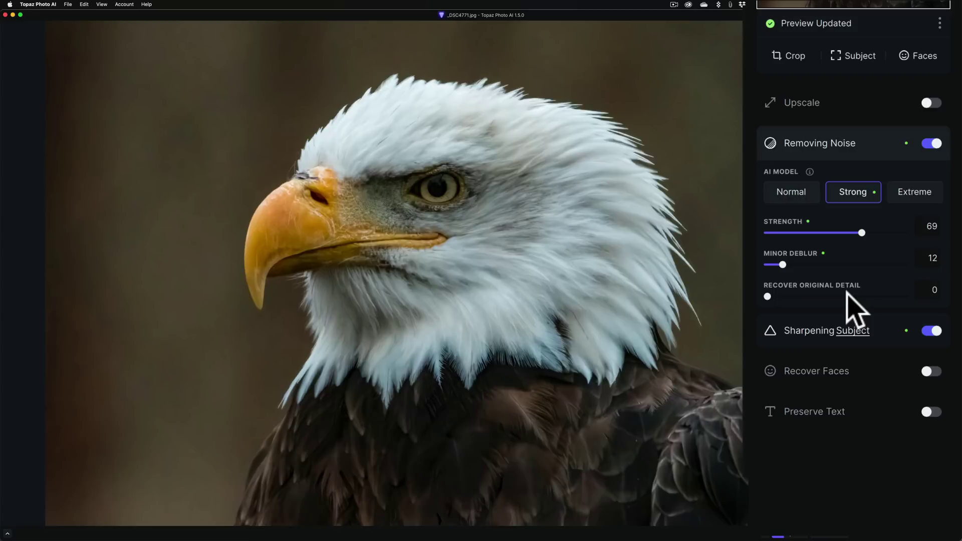
Step: Raise the strength of the Standard subject sharpening to 100
left_click(770, 331)
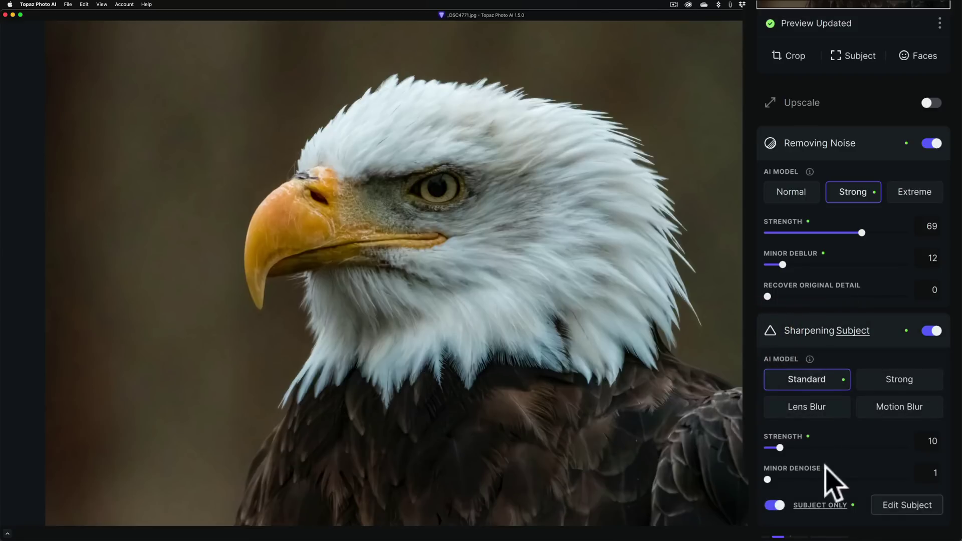
mouse_move(818, 505)
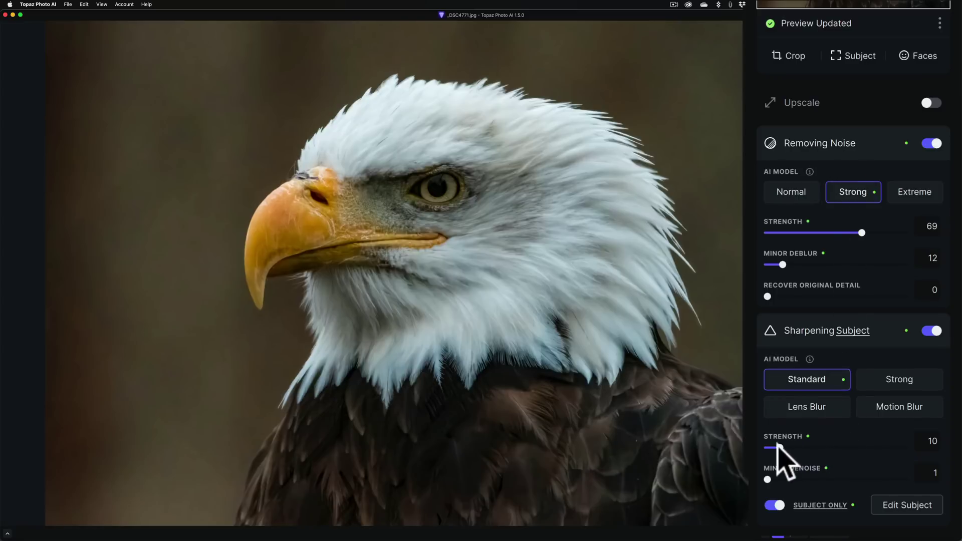
left_click_drag(778, 446, 948, 470)
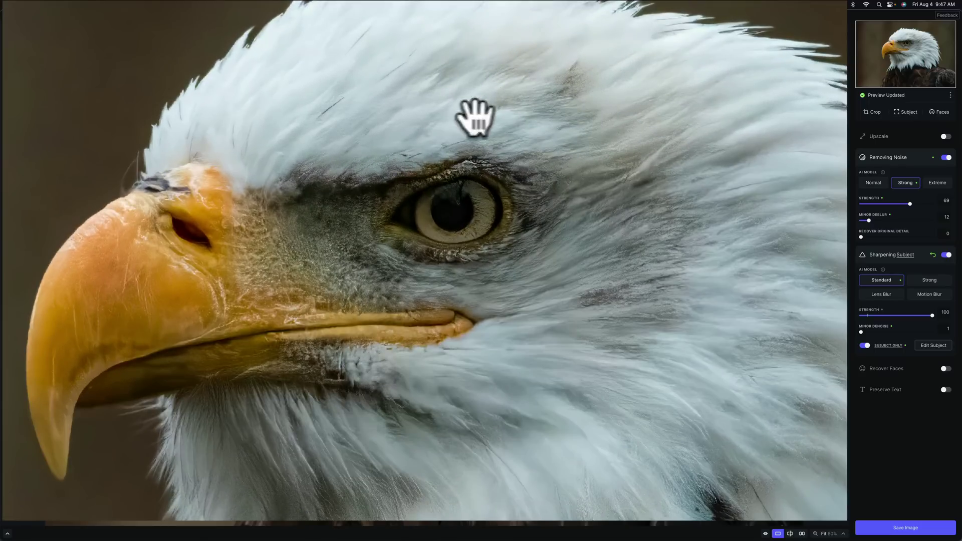
Step: Examine the eagle's eye, beak and feathers up close by alternating between the original and the sharpened result
left_click(765, 536)
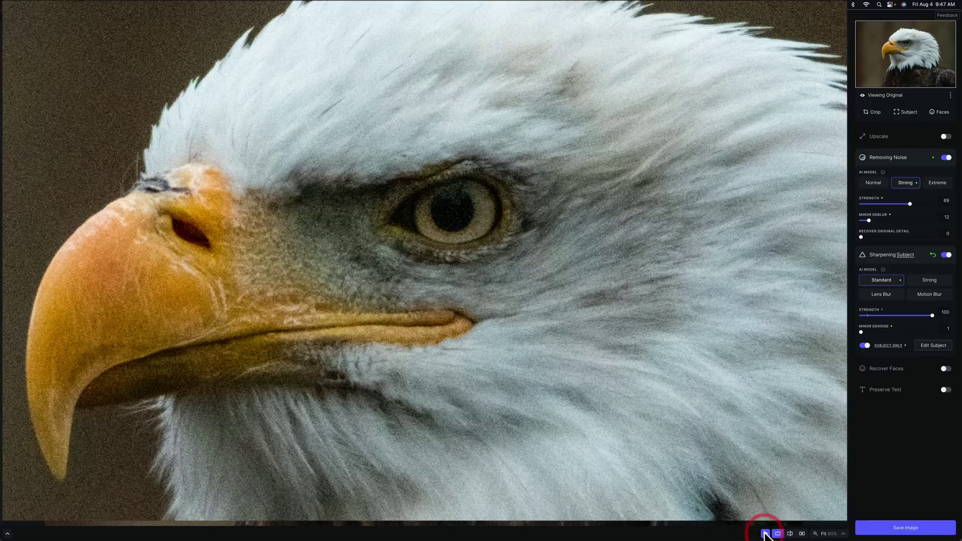
left_click(765, 535)
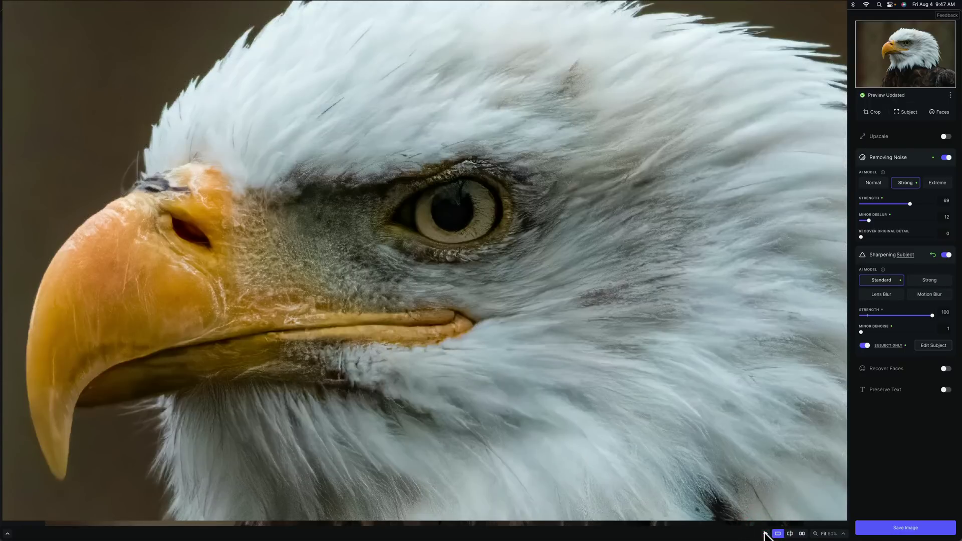
left_click(765, 535)
left_click(766, 535)
Step: Set the subject sharpening strength to 77 and compare the original with the enhanced eagle
left_click(916, 315)
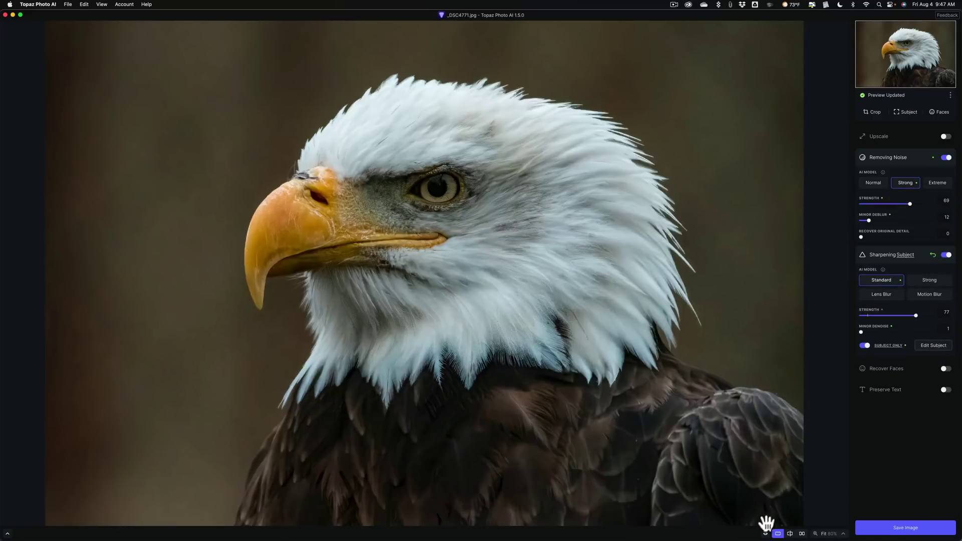
left_click(765, 534)
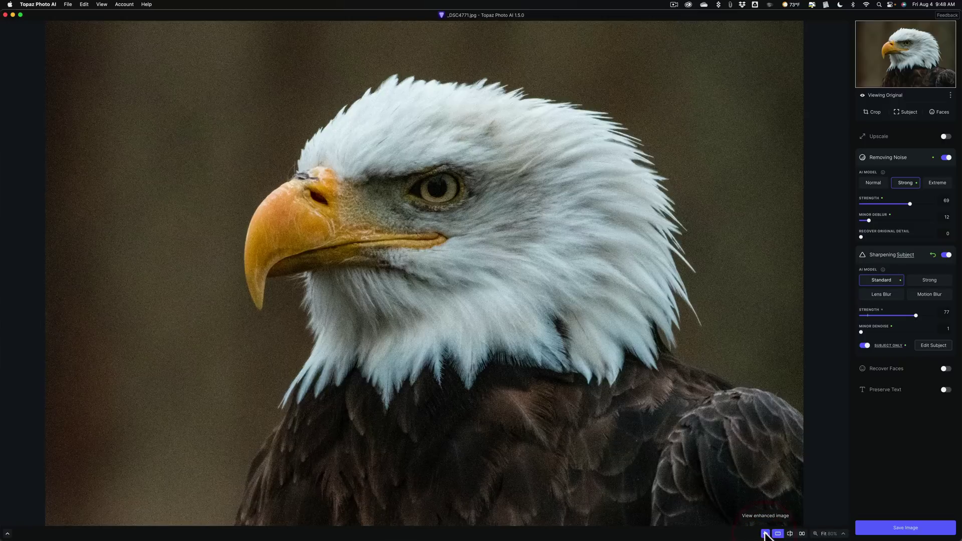
left_click(765, 535)
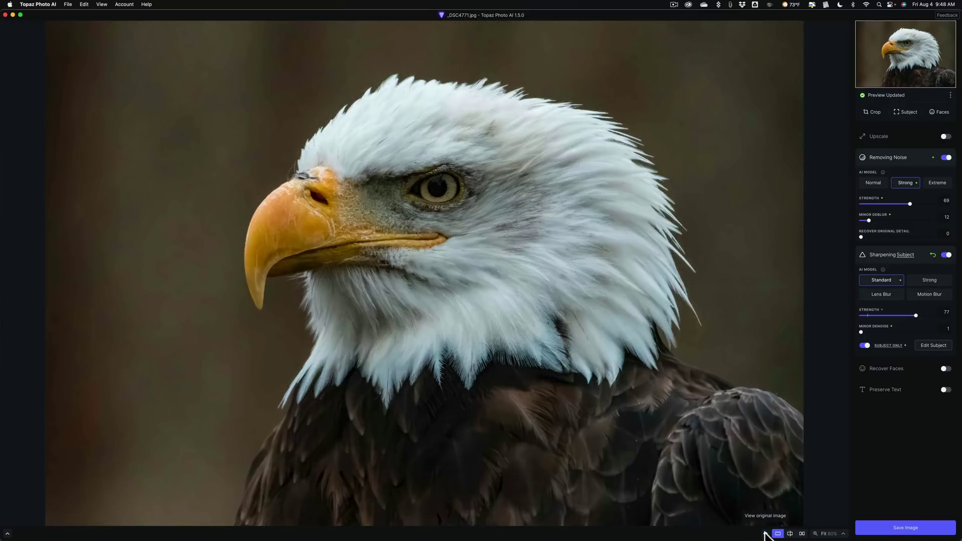
Step: Set the subject sharpening strength to 92 and check the enhanced eagle against the original, ending on the enhanced view
left_click(927, 315)
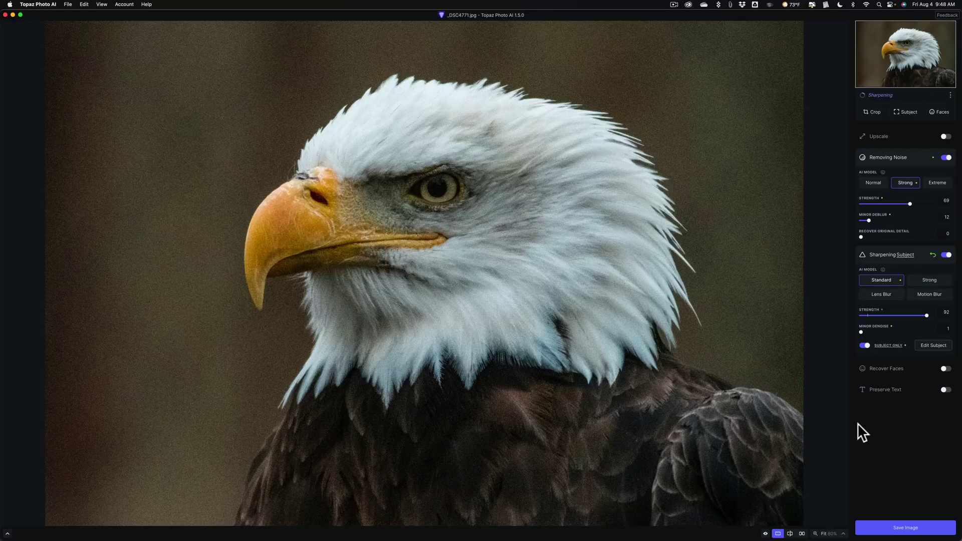
left_click(765, 535)
left_click(765, 534)
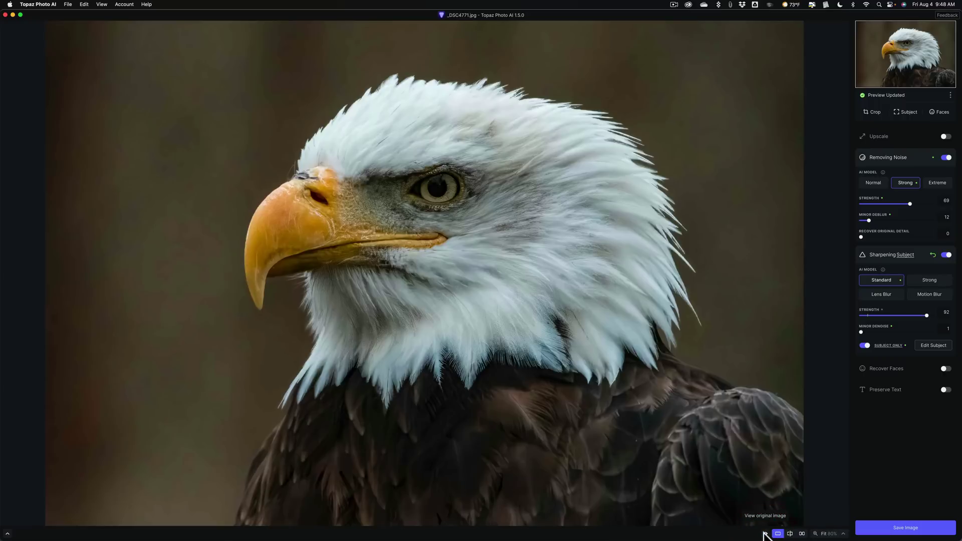
left_click(765, 535)
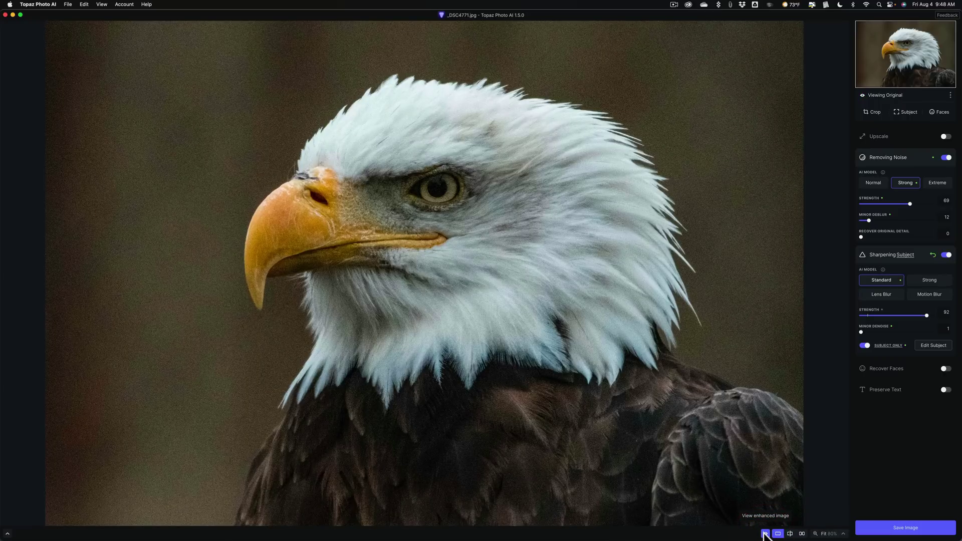
left_click(765, 535)
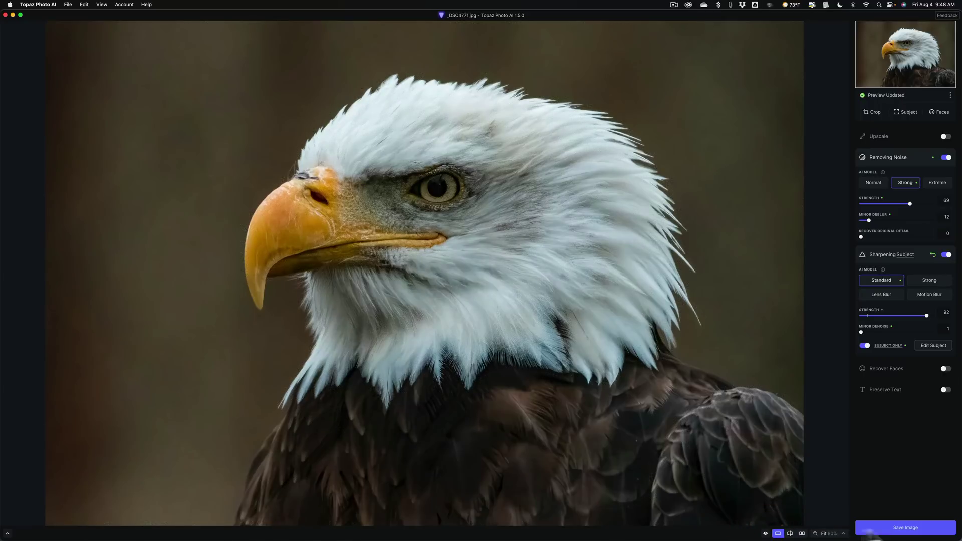
Step: Export the enhanced eagle photo in JPEG format to its original folder and close the export window once processing finishes
left_click(915, 527)
left_click(596, 308)
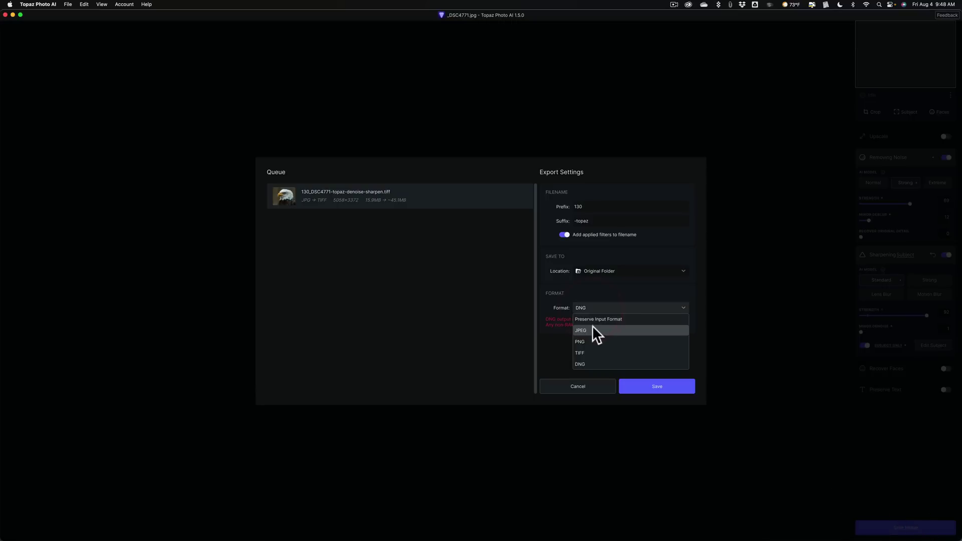
left_click(591, 328)
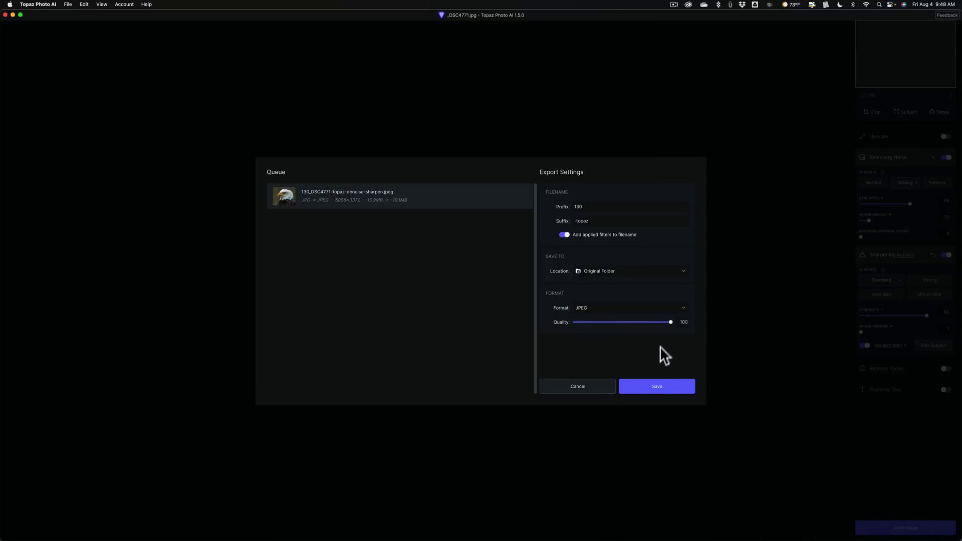
left_click(655, 385)
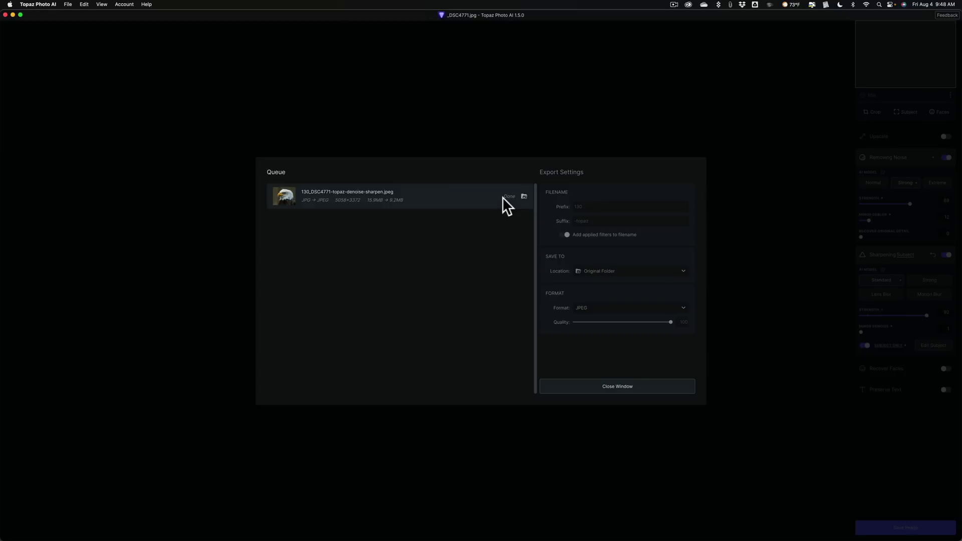
left_click(634, 385)
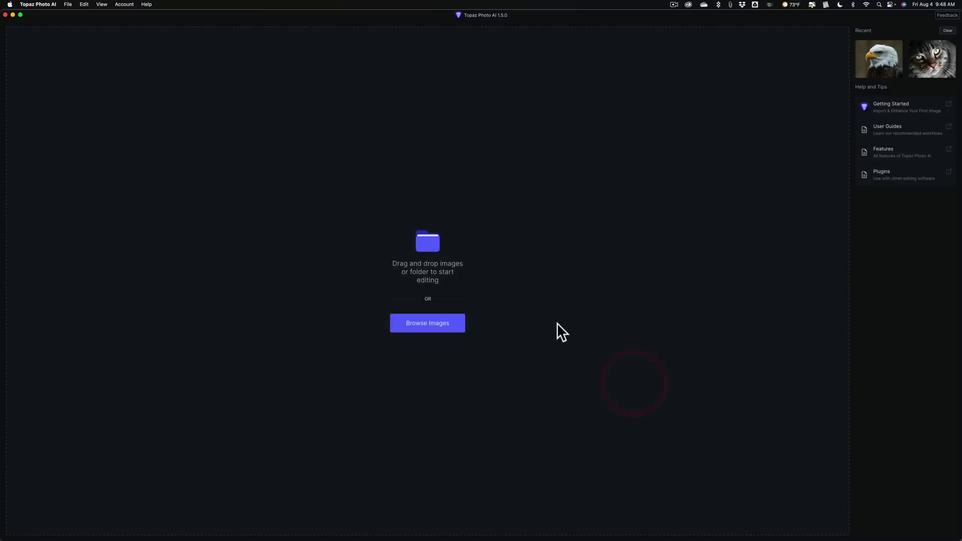